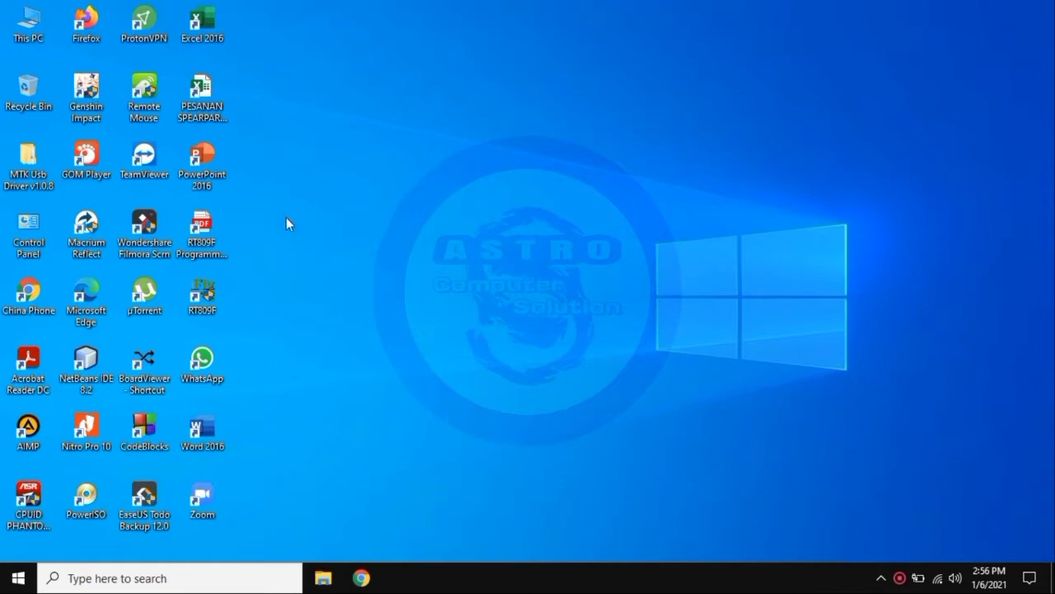
- Refresh the desktop and open the Performance Options from This PC's advanced system settings
{"action": "right_click", "coordinate": [311, 199]}
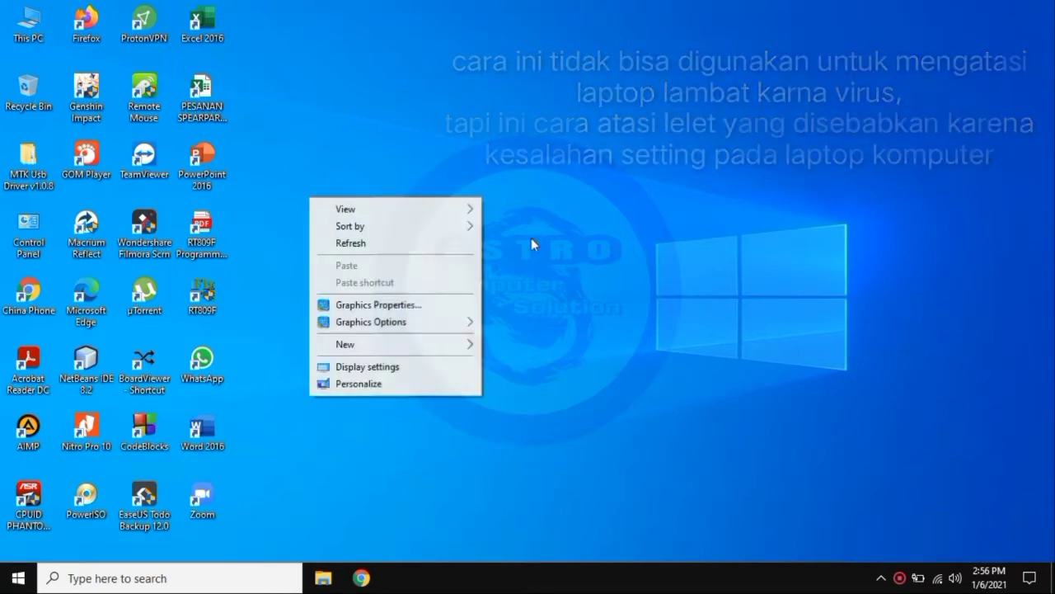
{"action": "left_click", "coordinate": [418, 243]}
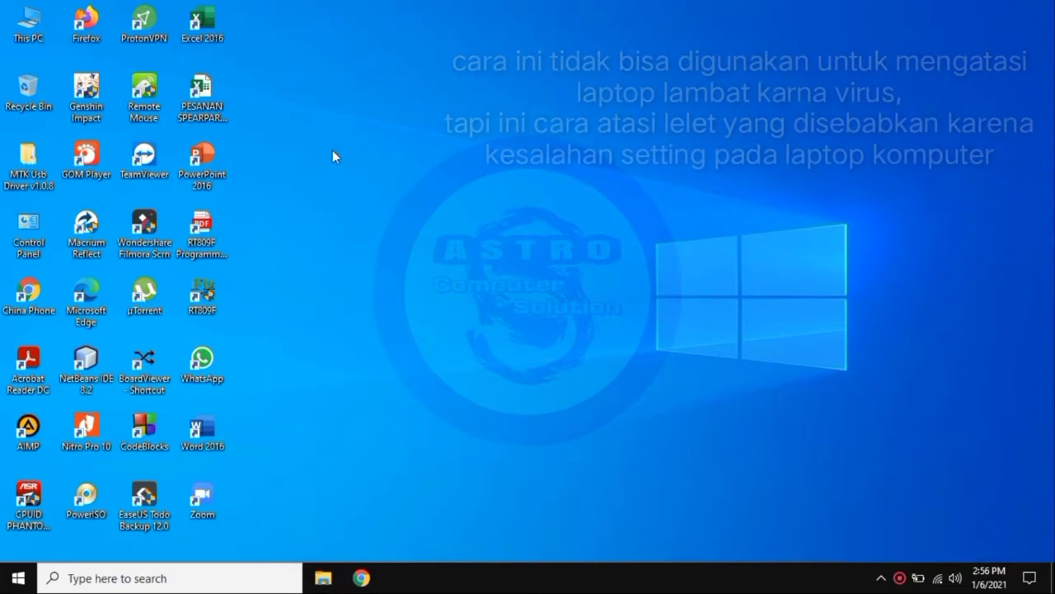
{"action": "left_click", "coordinate": [37, 27]}
{"action": "right_click", "coordinate": [35, 21]}
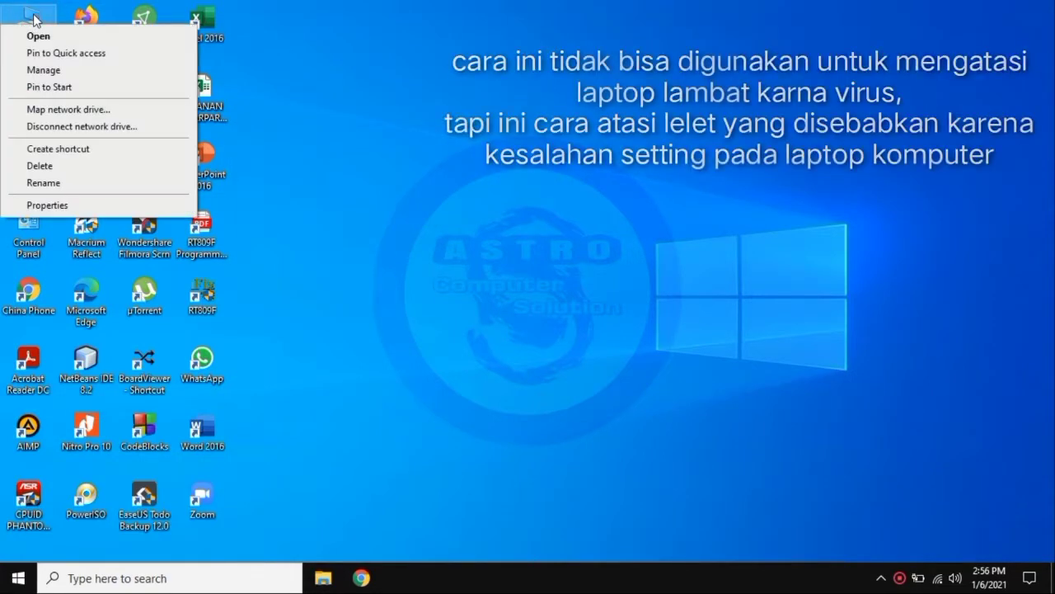
{"action": "left_click", "coordinate": [45, 205]}
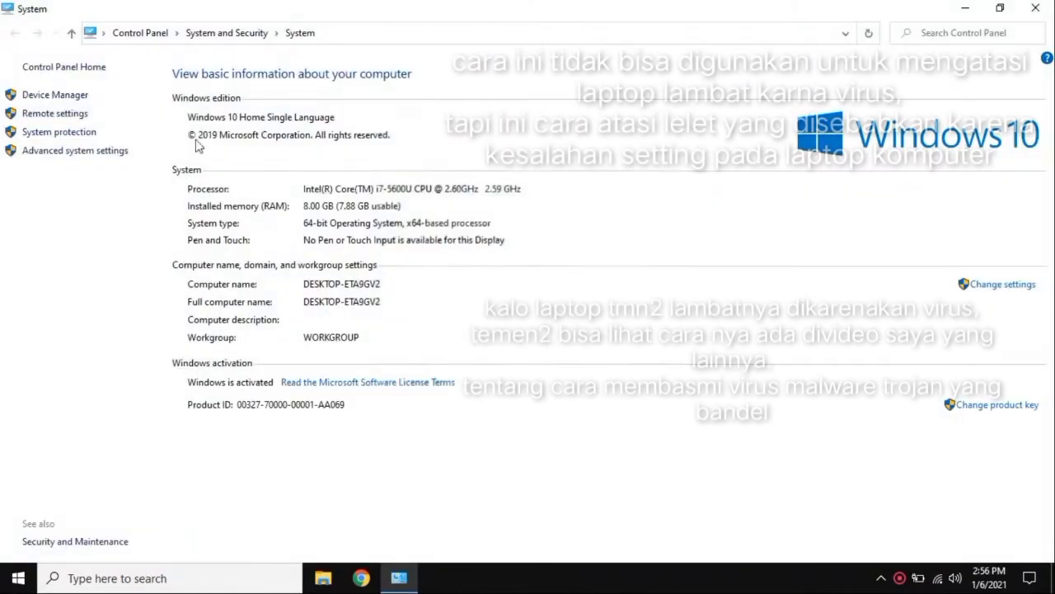
{"action": "left_click", "coordinate": [58, 157]}
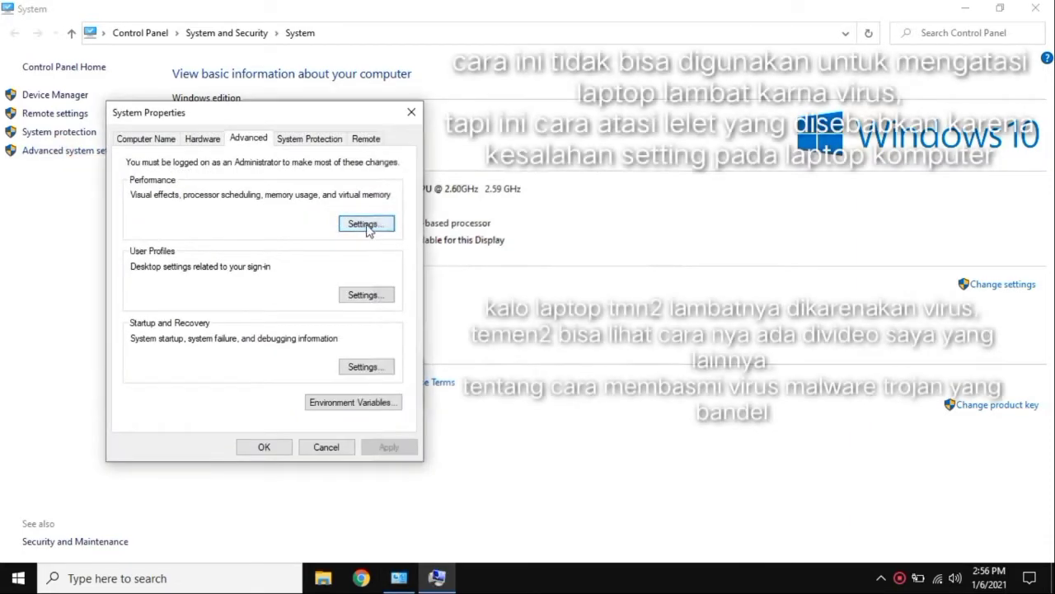
{"action": "left_click", "coordinate": [358, 229]}
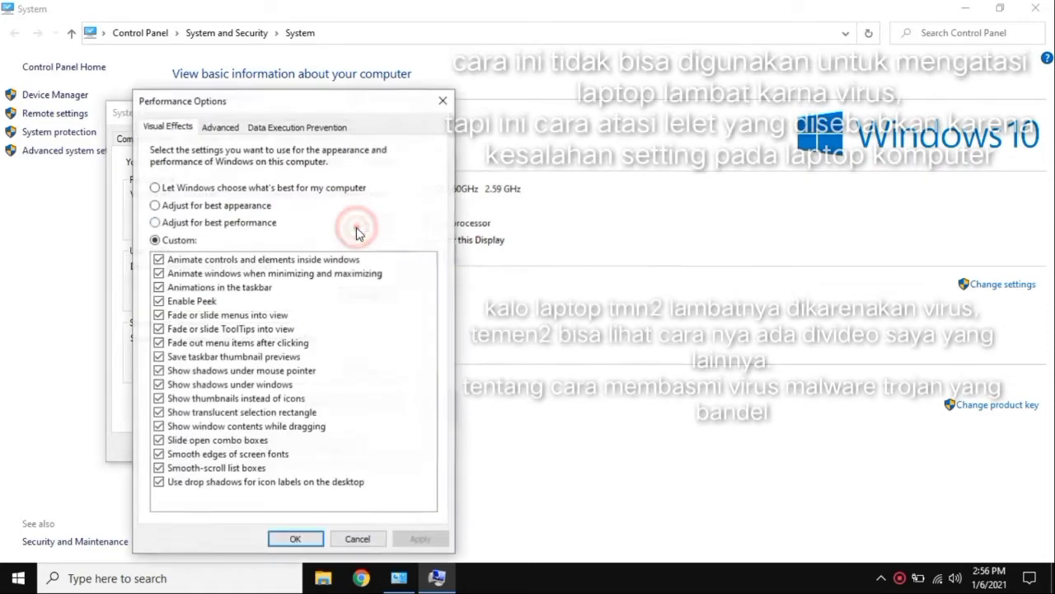
- Disable and apply the control, window and taskbar animations, Enable Peek, and the menu, ToolTip and menu-item fade effects
{"action": "left_click", "coordinate": [158, 259]}
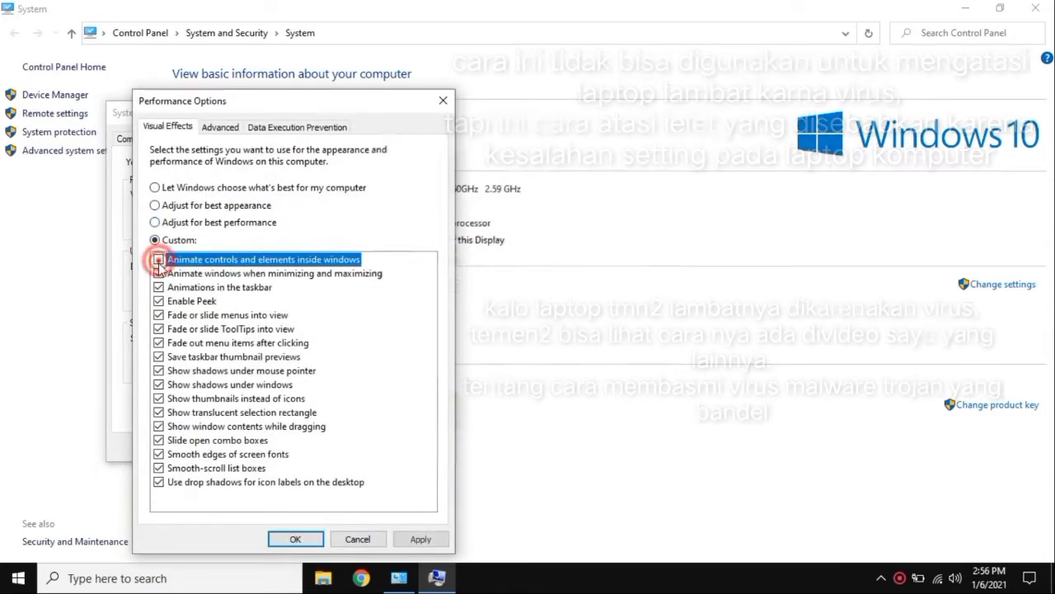
{"action": "left_click", "coordinate": [159, 273]}
{"action": "left_click", "coordinate": [159, 287]}
{"action": "left_click", "coordinate": [159, 301]}
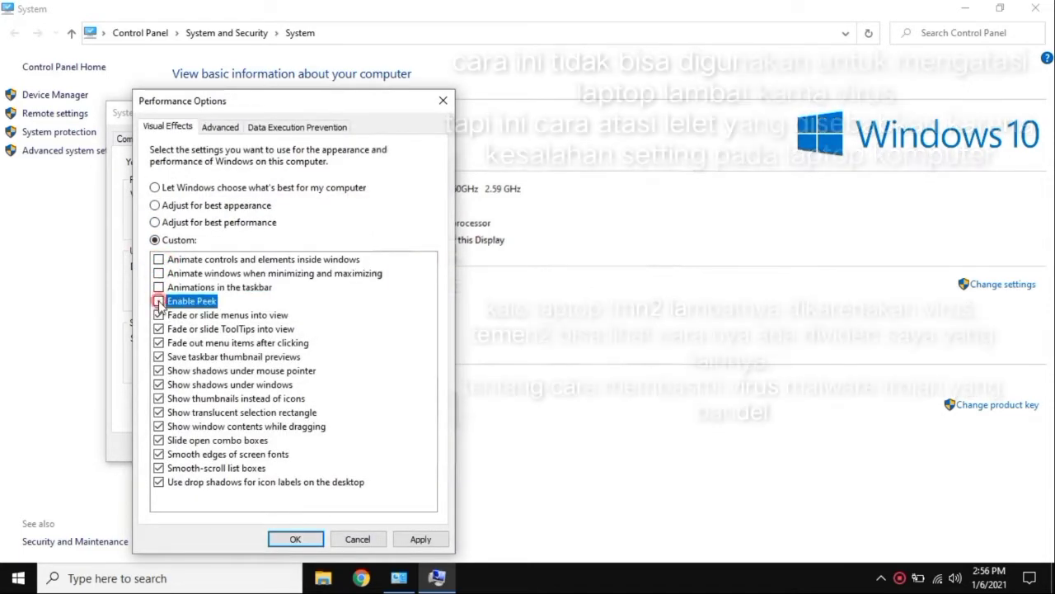
{"action": "left_click", "coordinate": [159, 315]}
{"action": "left_click", "coordinate": [159, 329]}
{"action": "left_click", "coordinate": [159, 342]}
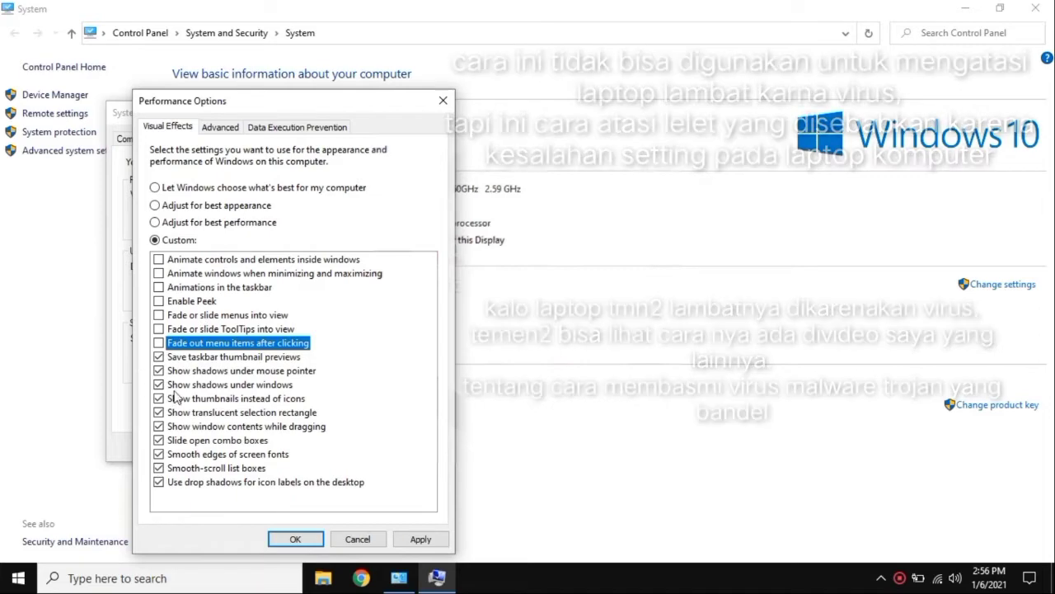
{"action": "left_click", "coordinate": [420, 540]}
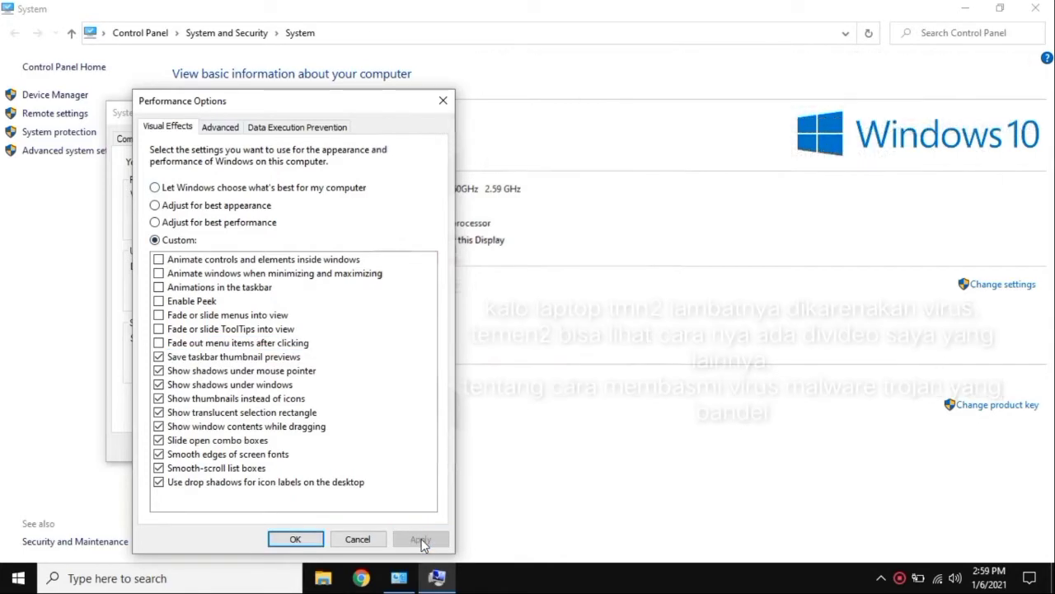
- Turn off automatic paging file management and set a custom size for drive C: of 8000 MB initial and 16000 MB maximum
{"action": "left_click", "coordinate": [220, 127]}
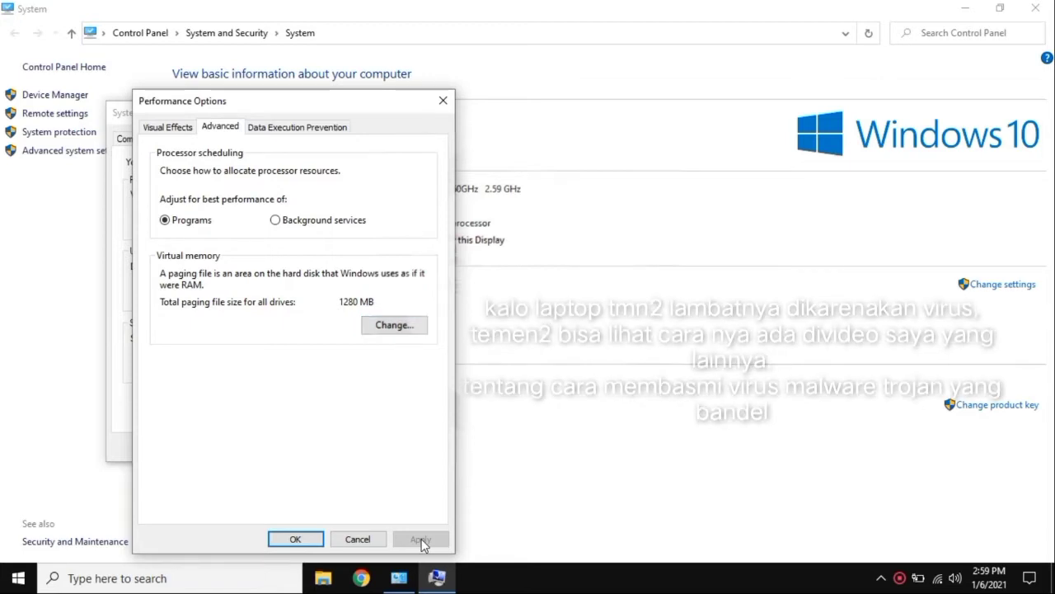
{"action": "left_click", "coordinate": [395, 325]}
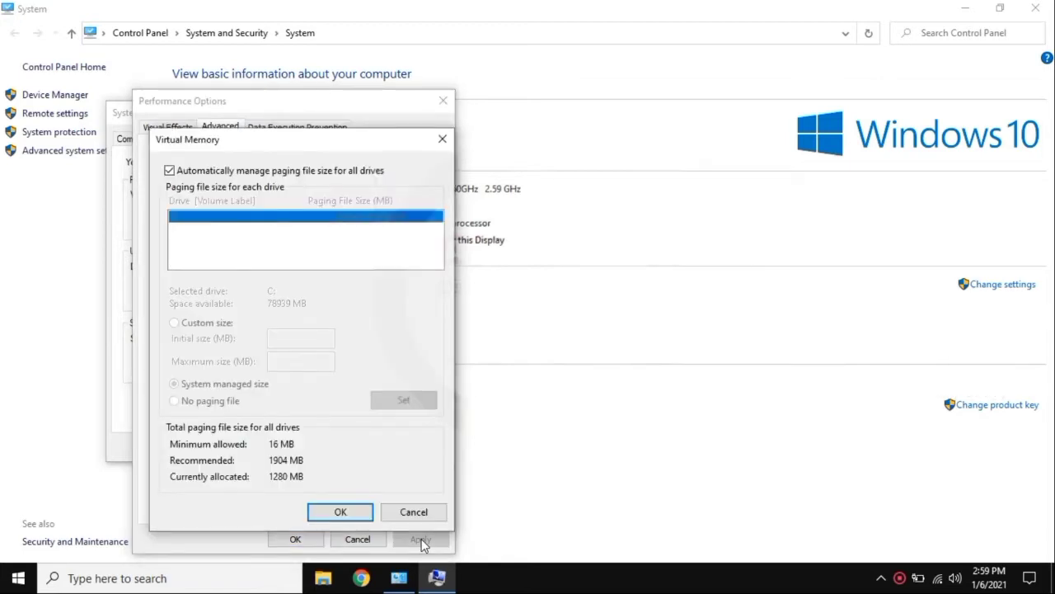
{"action": "key", "text": "alt+a"}
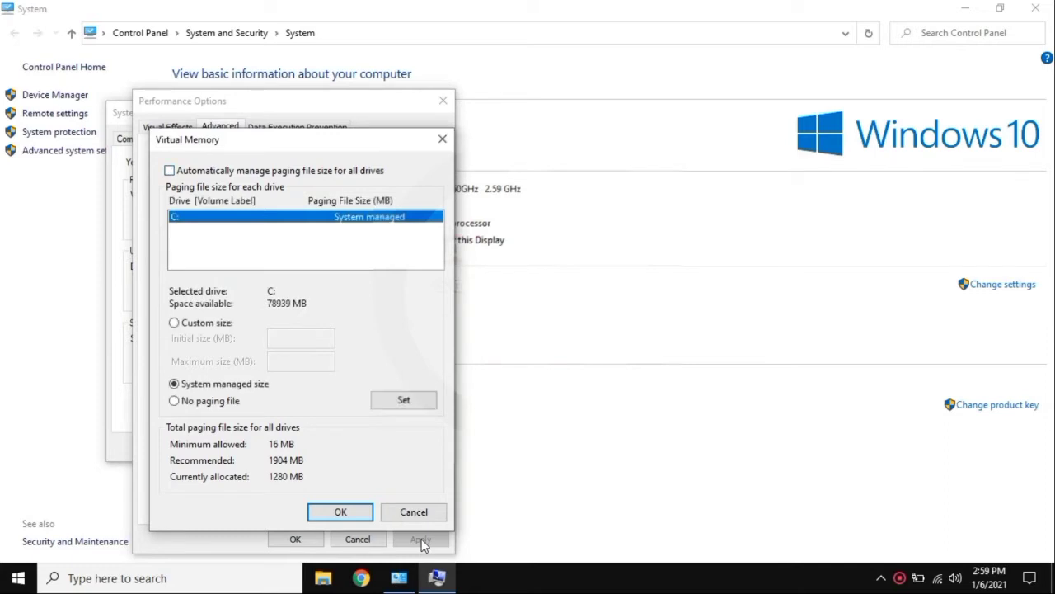
{"action": "key", "text": "alt+c"}
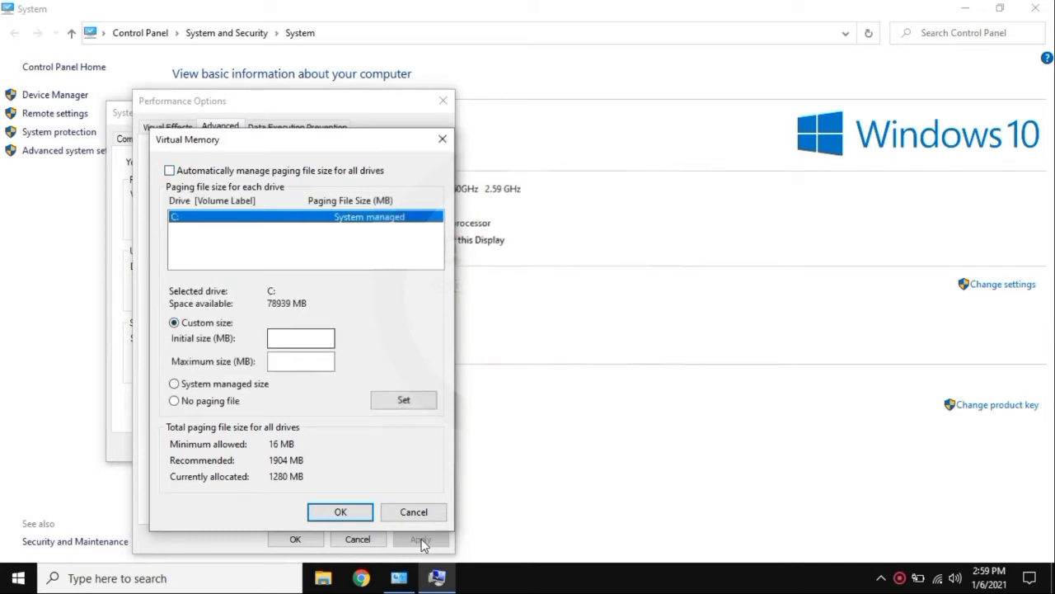
{"action": "key", "text": "Tab"}
{"action": "type", "text": "80"}
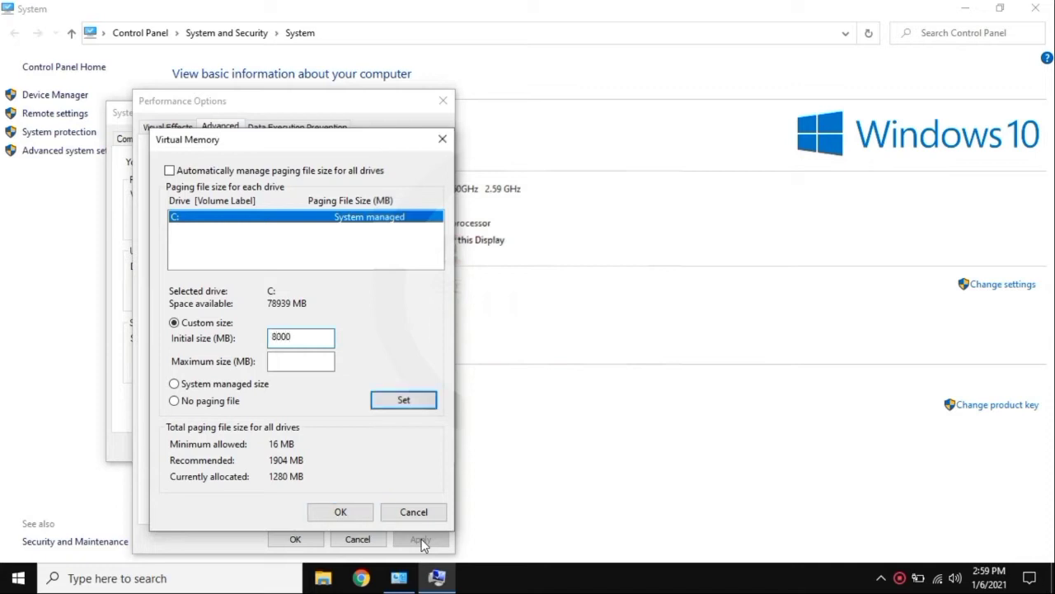
{"action": "key", "text": "Tab"}
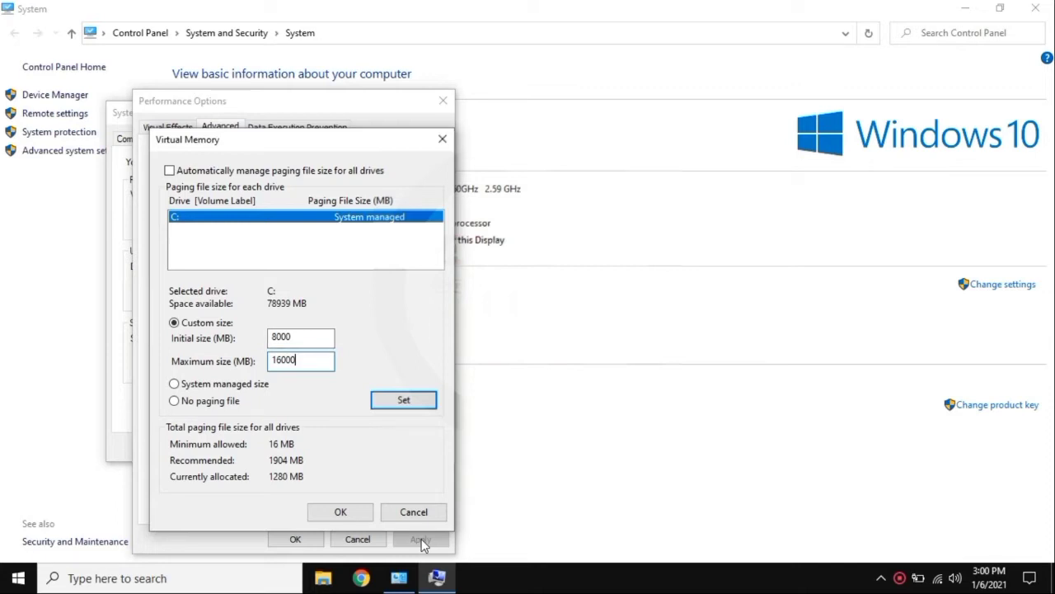
{"action": "left_click_drag", "start_coordinate": [283, 141], "coordinate": [272, 120]}
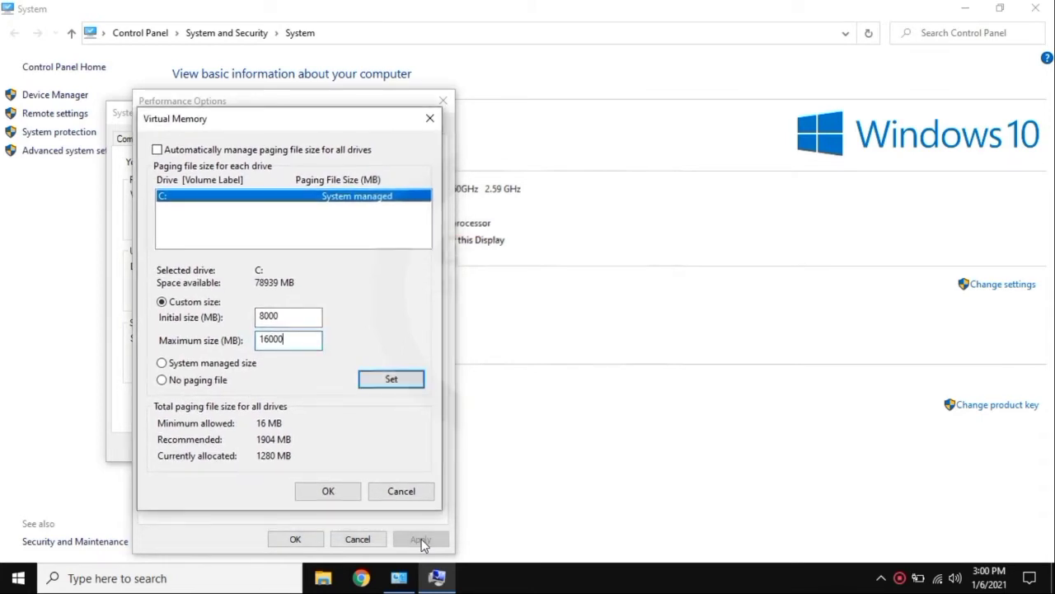
{"action": "key", "text": "Return"}
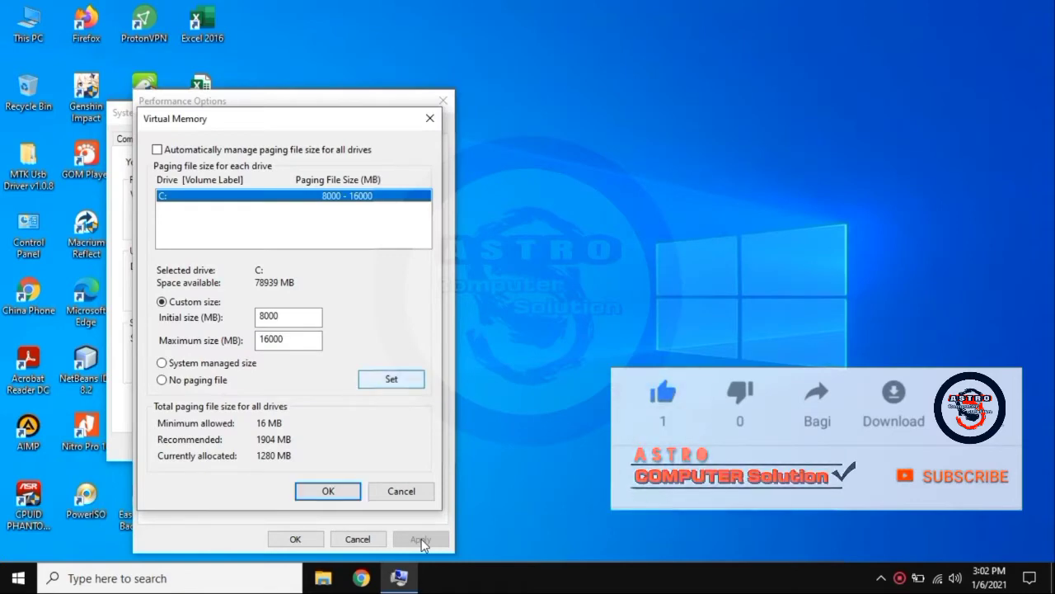
- Accept the virtual memory changes, close the performance and system properties dialogs, and postpone the restart
{"action": "key", "text": "Return"}
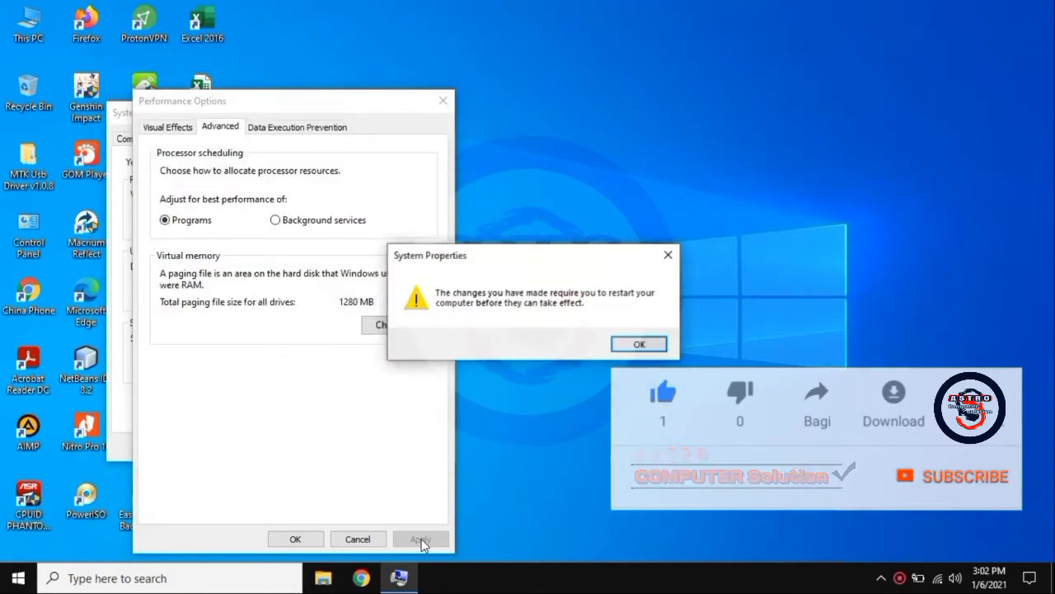
{"action": "key", "text": "Return"}
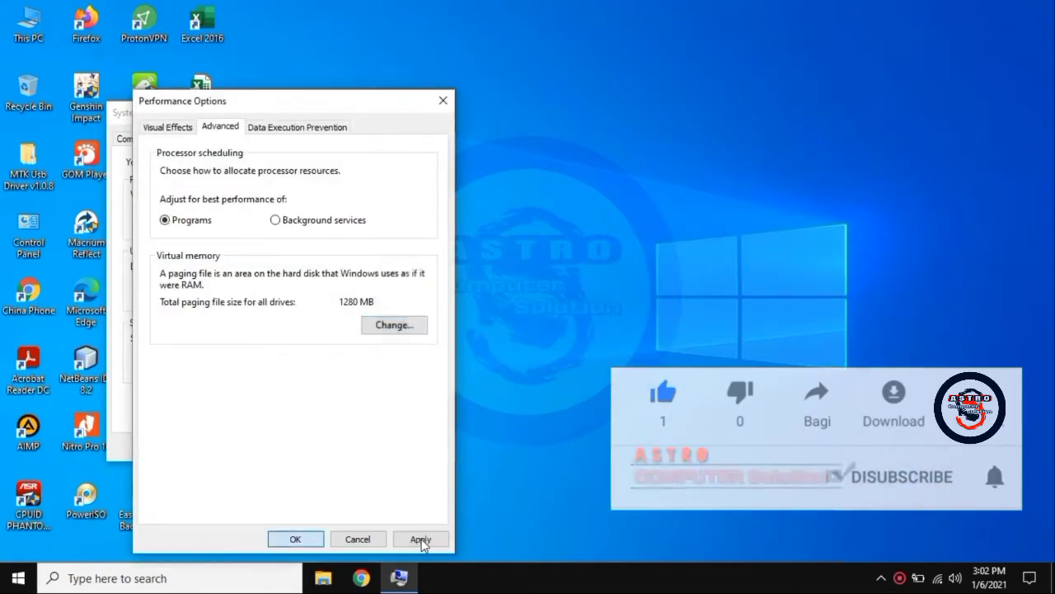
{"action": "key", "text": "Return"}
{"action": "key", "text": "Return"}
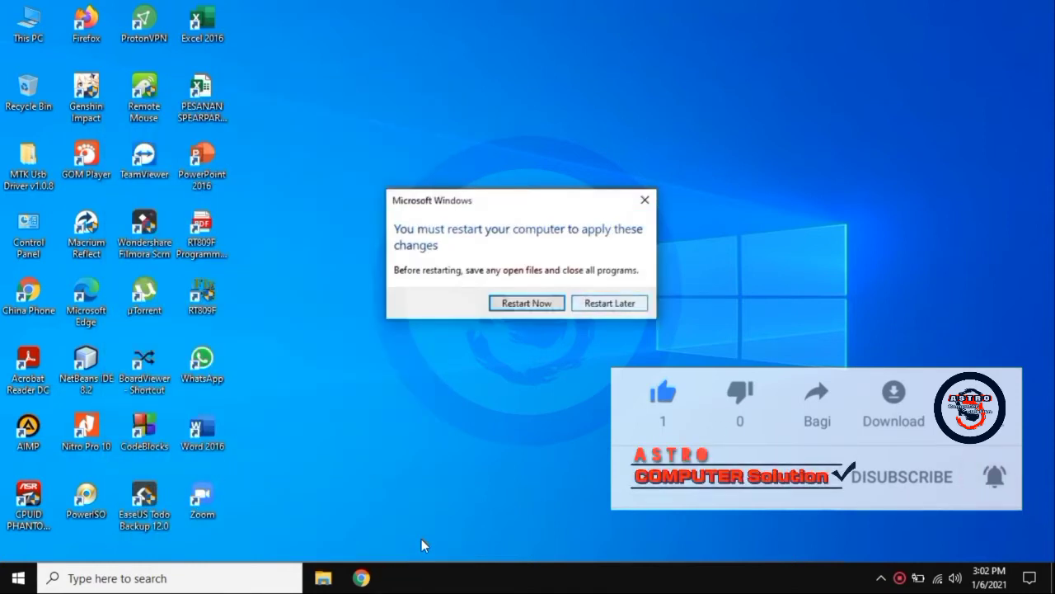
{"action": "key", "text": "Return"}
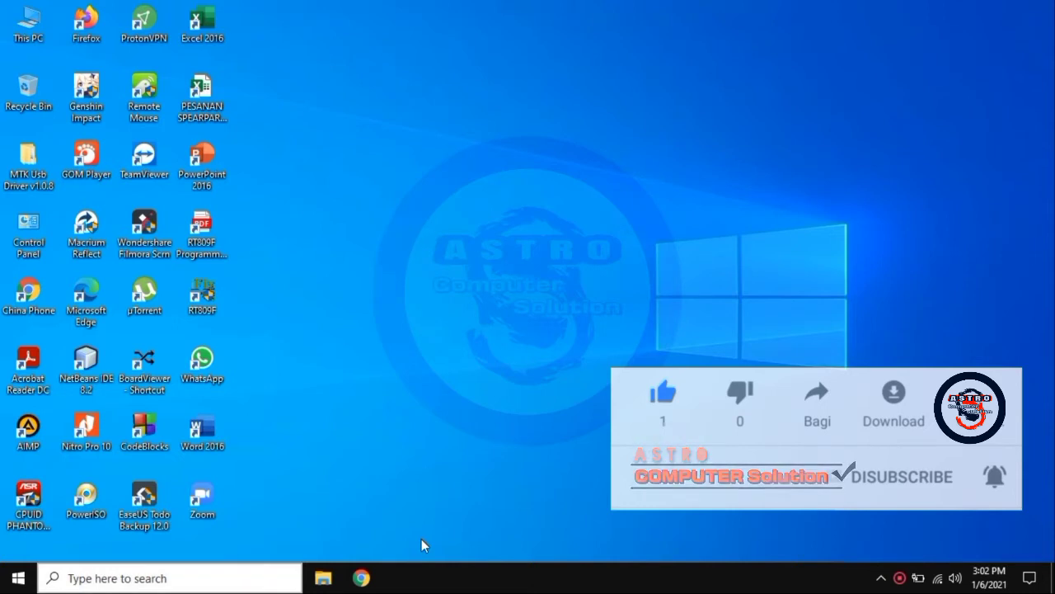
- Search Windows for "servi", open the Services app and maximize its window
{"action": "key", "text": "super+s"}
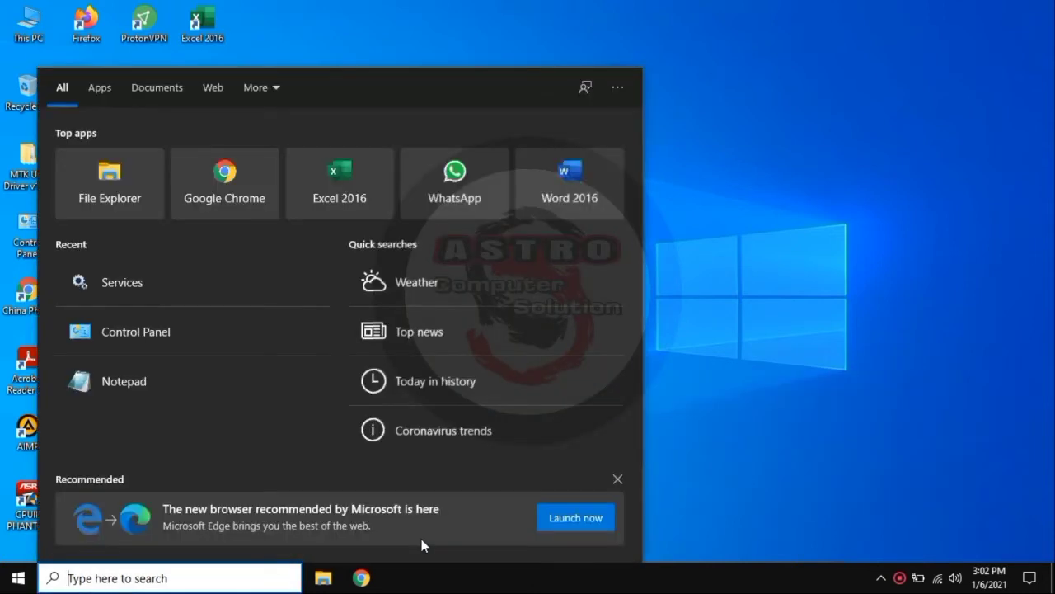
{"action": "type", "text": "servi"}
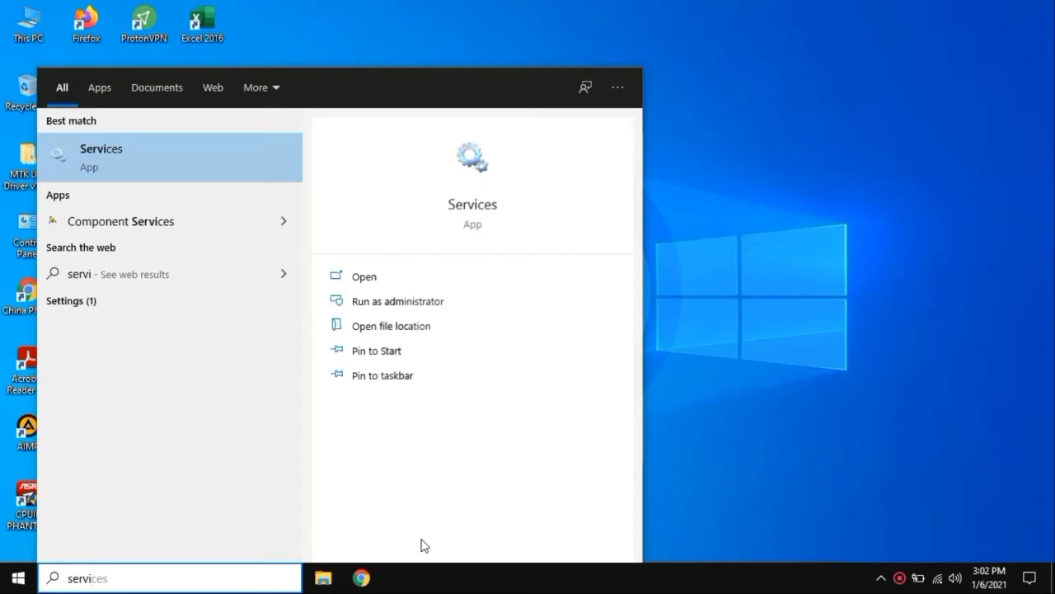
{"action": "key", "text": "Return"}
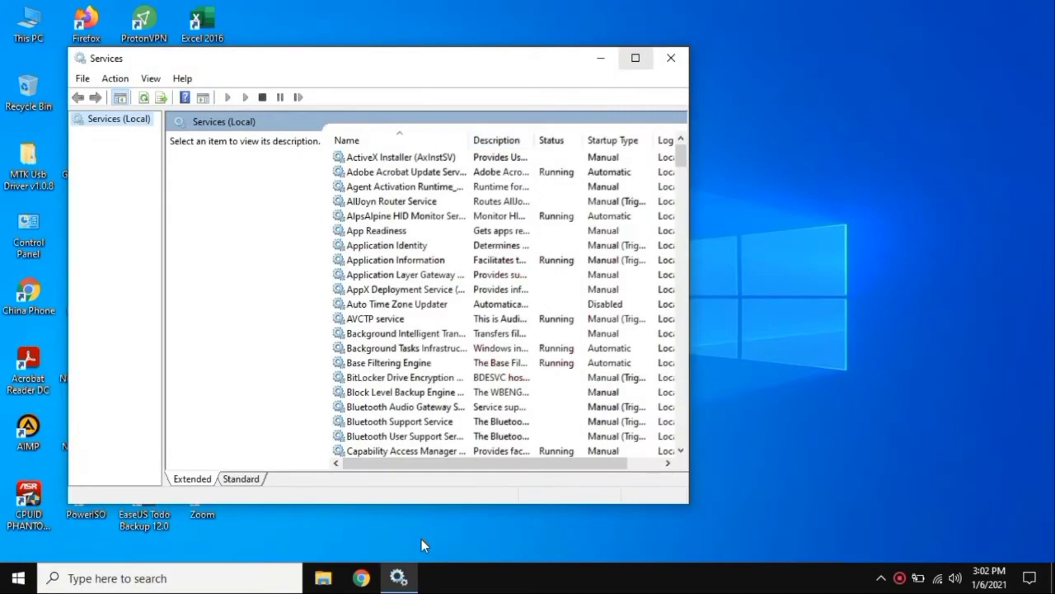
{"action": "key", "text": "super+Up"}
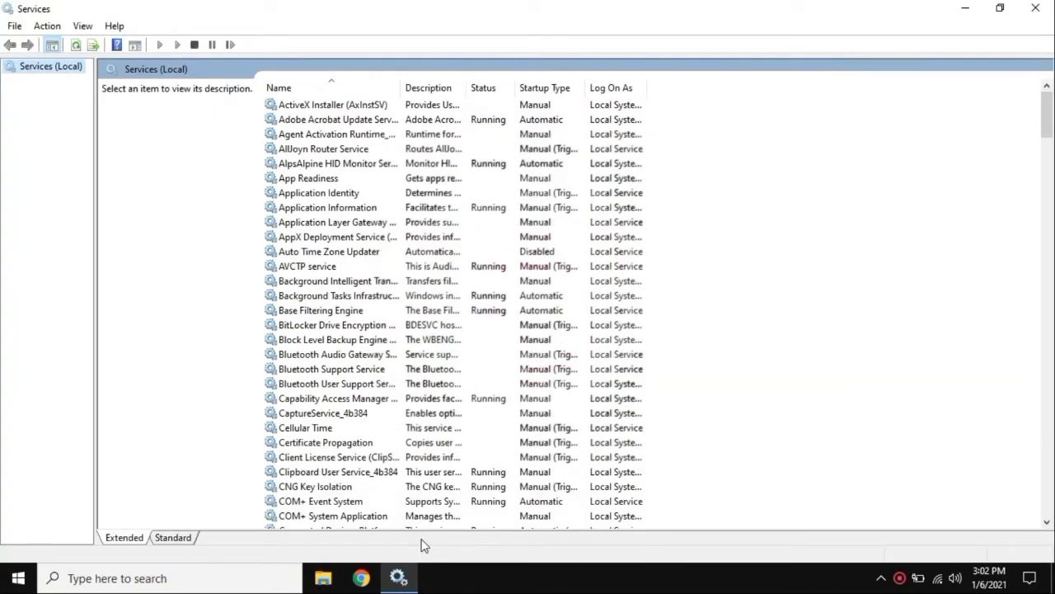
- Find the Windows Update service in the list and open its properties
{"action": "scroll", "coordinate": [422, 544], "scroll_direction": "down", "scroll_amount": 20}
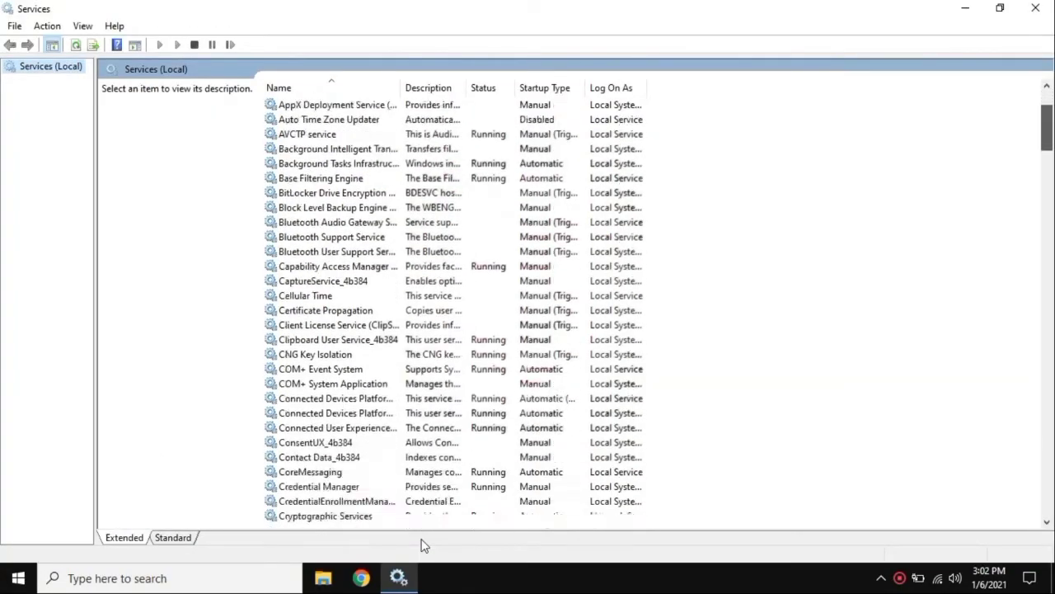
{"action": "scroll", "coordinate": [422, 544], "scroll_direction": "down", "scroll_amount": 20}
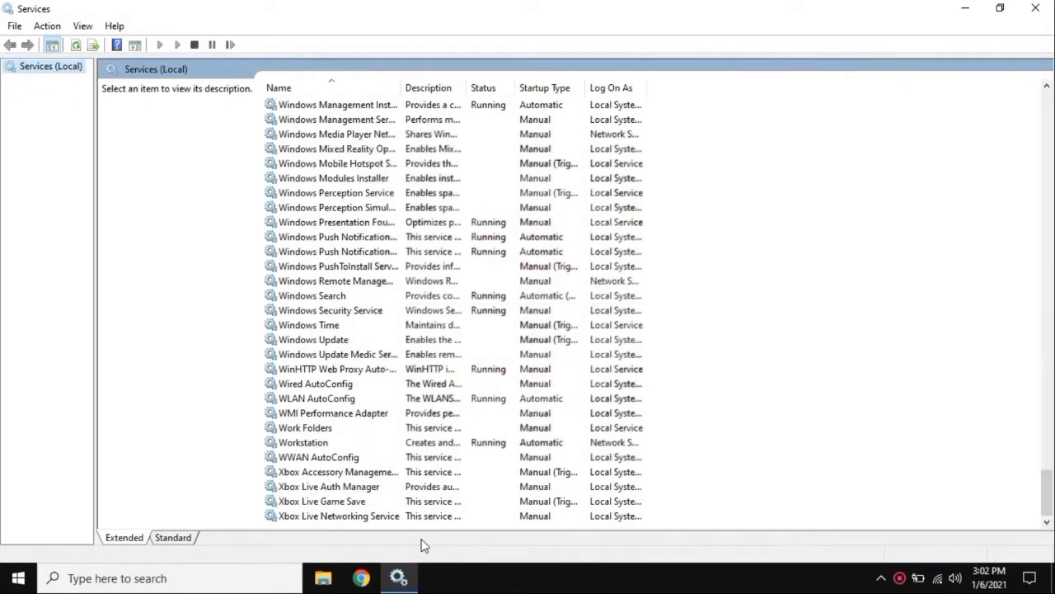
{"action": "left_click", "coordinate": [314, 339]}
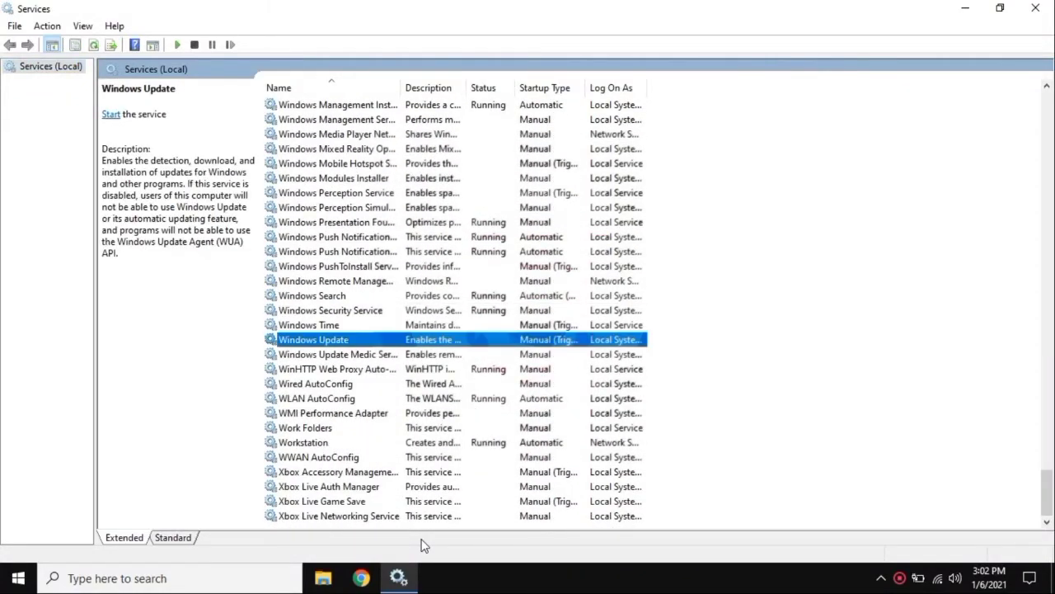
{"action": "key", "text": "shift+F10"}
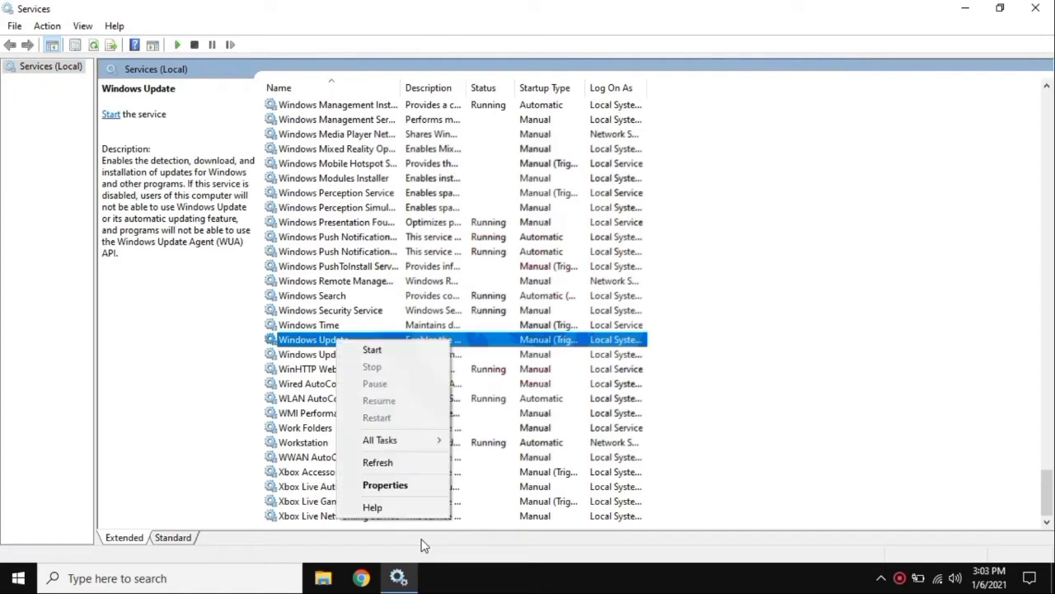
{"action": "key", "text": "Down"}
{"action": "key", "text": "Down"}
{"action": "key", "text": "Down"}
{"action": "key", "text": "Down"}
{"action": "key", "text": "Down"}
{"action": "key", "text": "Down"}
{"action": "key", "text": "Down"}
{"action": "key", "text": "Down"}
{"action": "key", "text": "Return"}
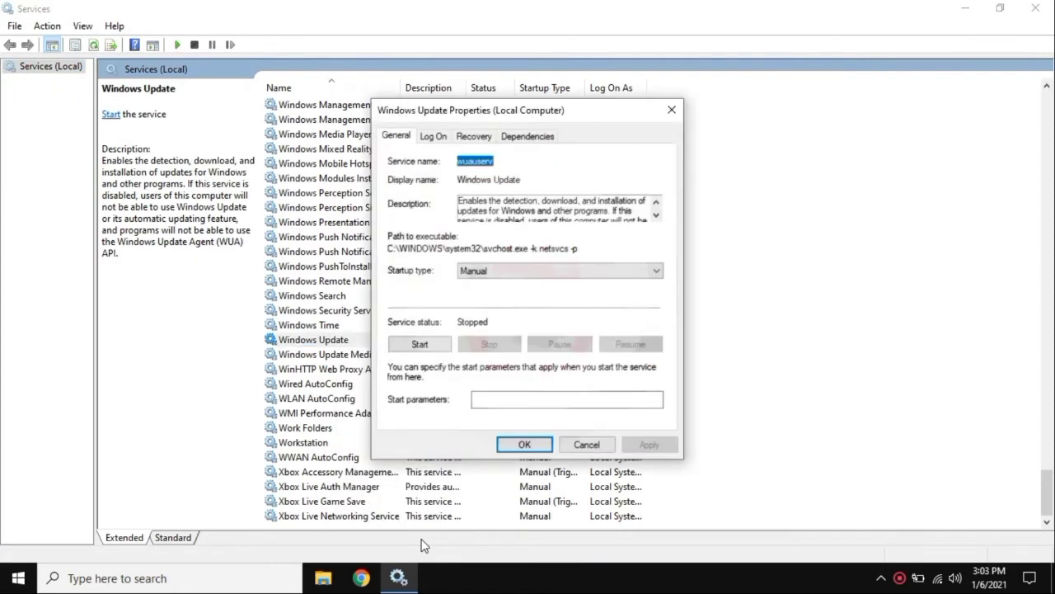
- Set the Windows Update service's startup type to Disabled, confirm the change and close Services
{"action": "key", "text": "Tab"}
{"action": "key", "text": "Tab"}
{"action": "key", "text": "Tab"}
{"action": "key", "text": "Tab"}
{"action": "key", "text": "alt+Down"}
{"action": "key", "text": "Down"}
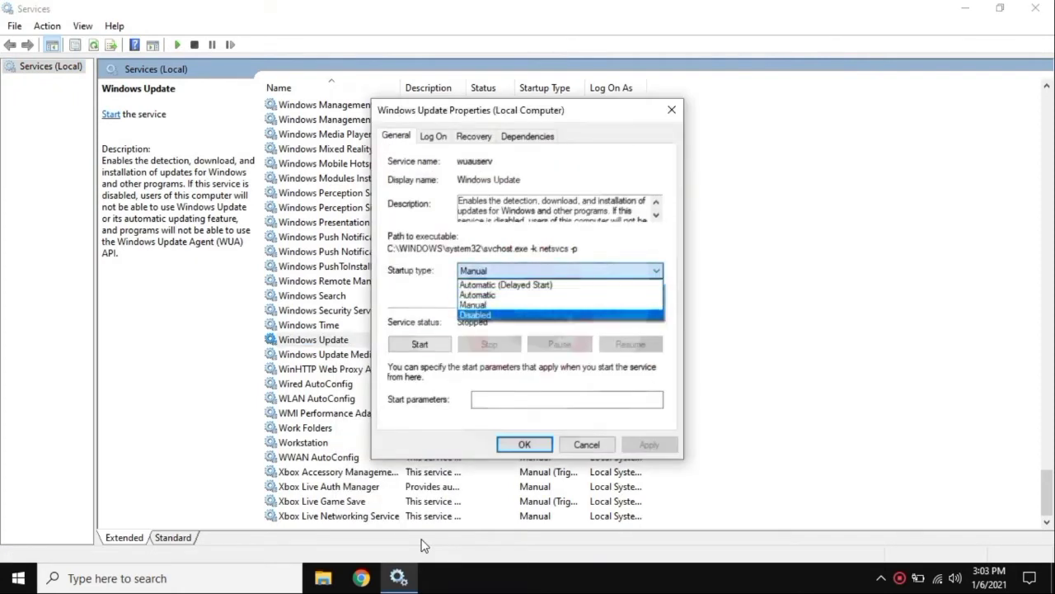
{"action": "key", "text": "Return"}
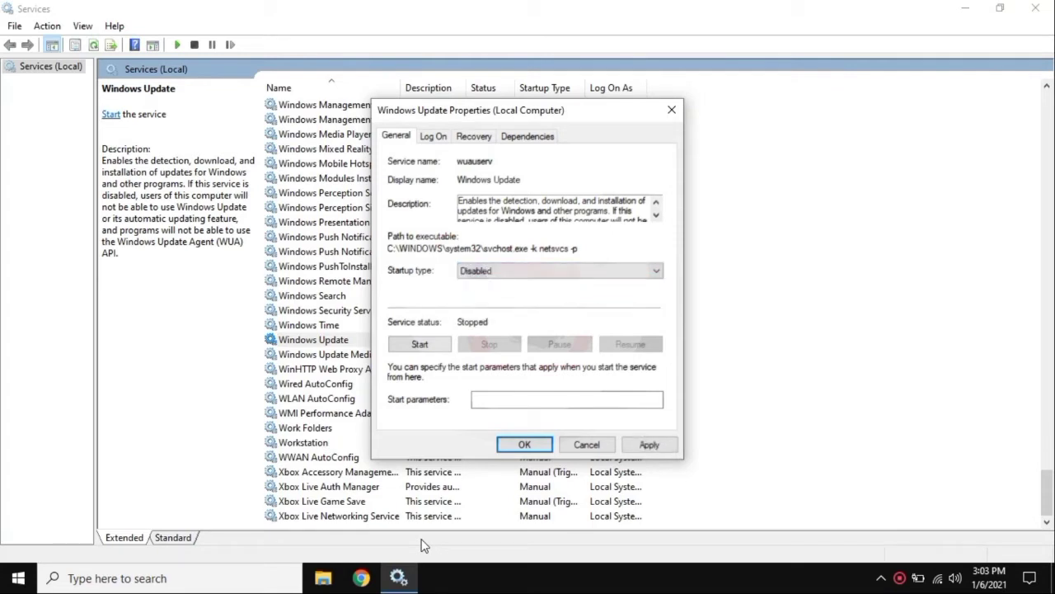
{"action": "key", "text": "Return"}
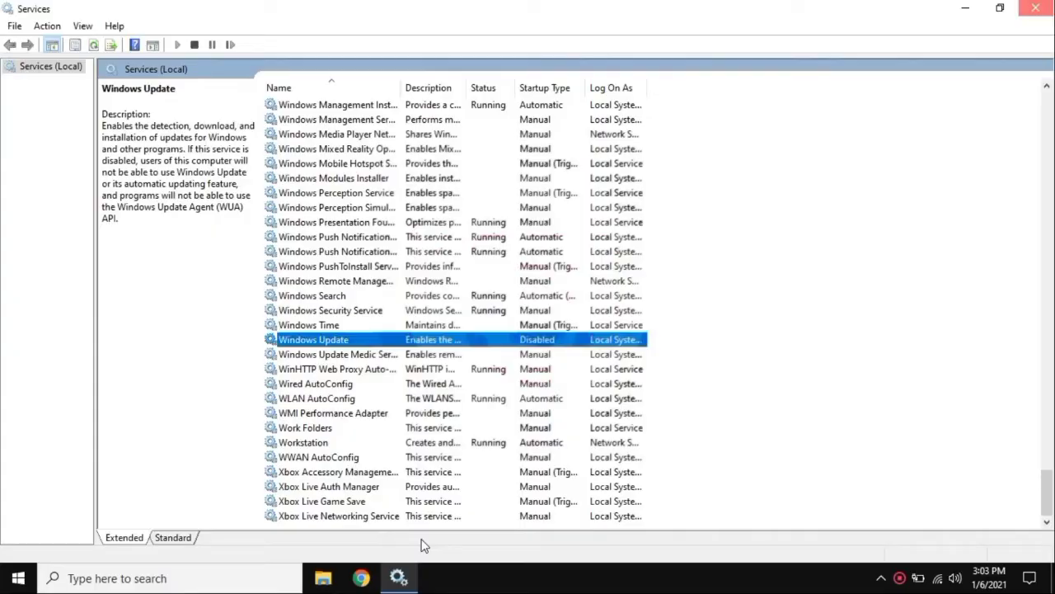
{"action": "key", "text": "alt+F4"}
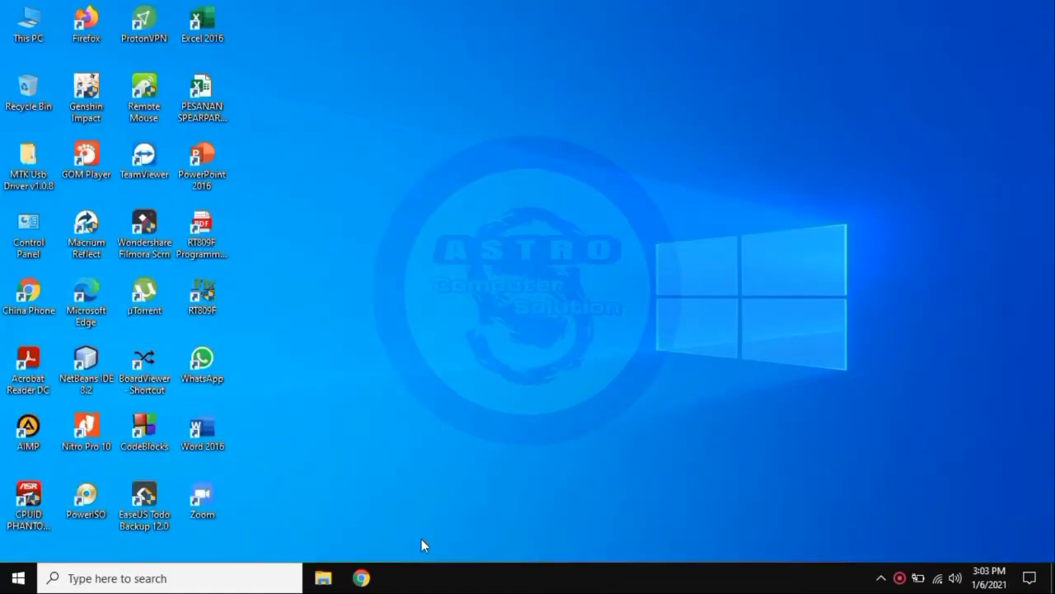
- Search Windows for "control", open Control Panel and maximize its window
{"action": "key", "text": "super+s"}
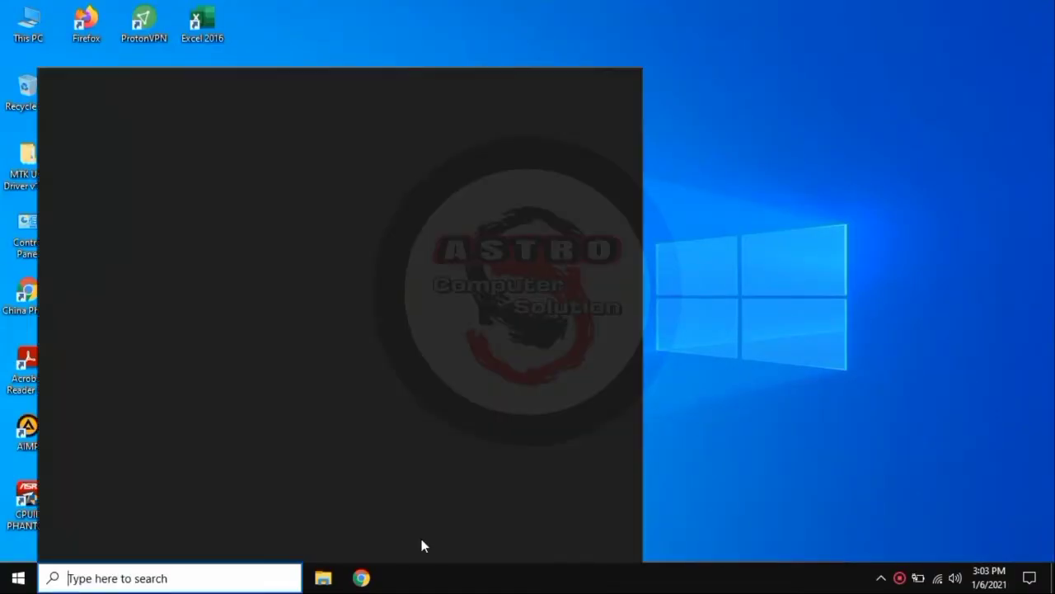
{"action": "type", "text": "co"}
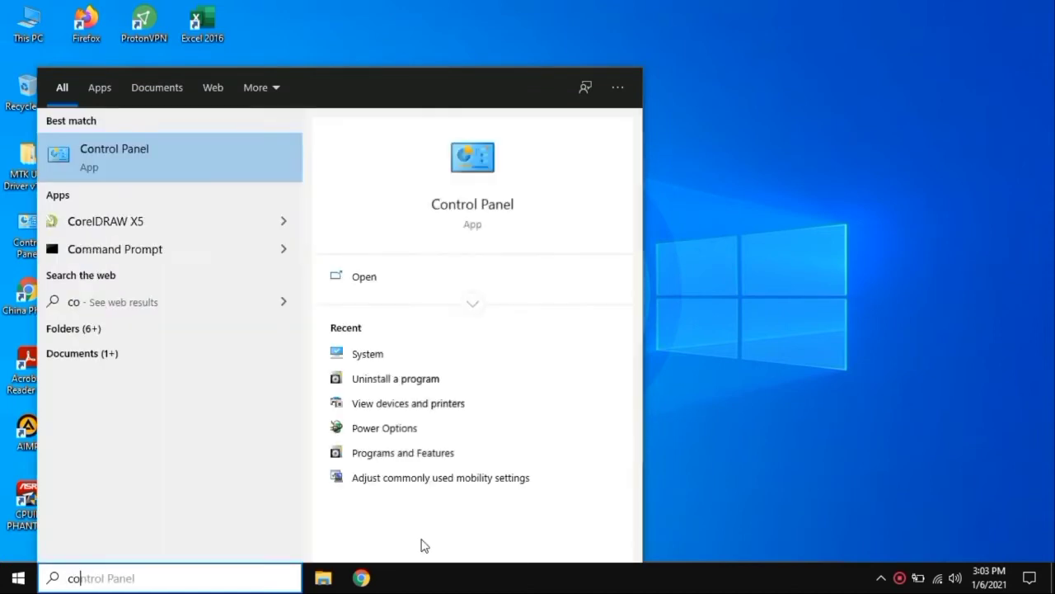
{"action": "type", "text": "ntrol"}
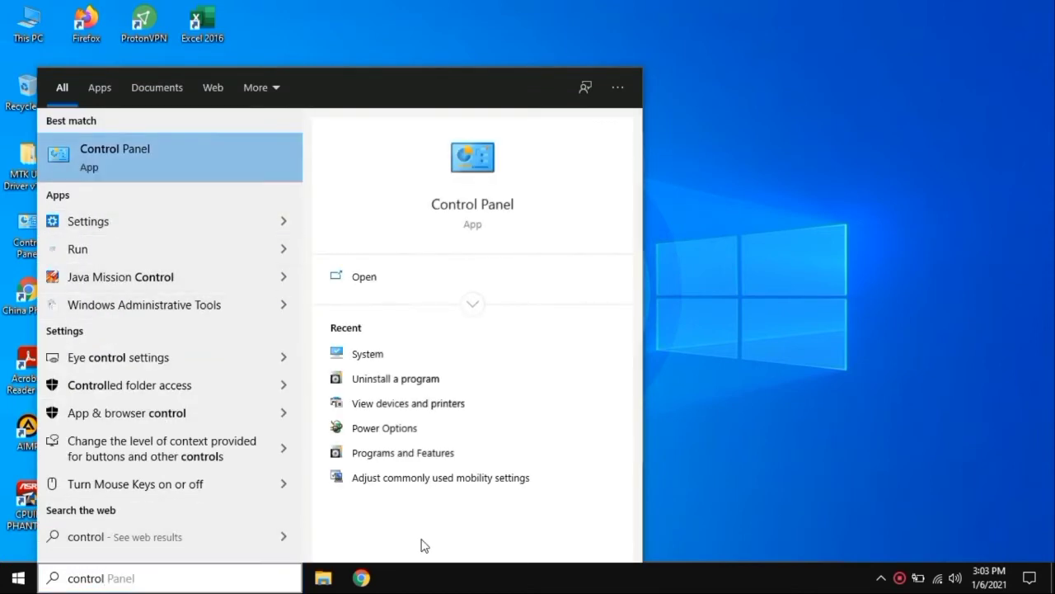
{"action": "key", "text": "Return"}
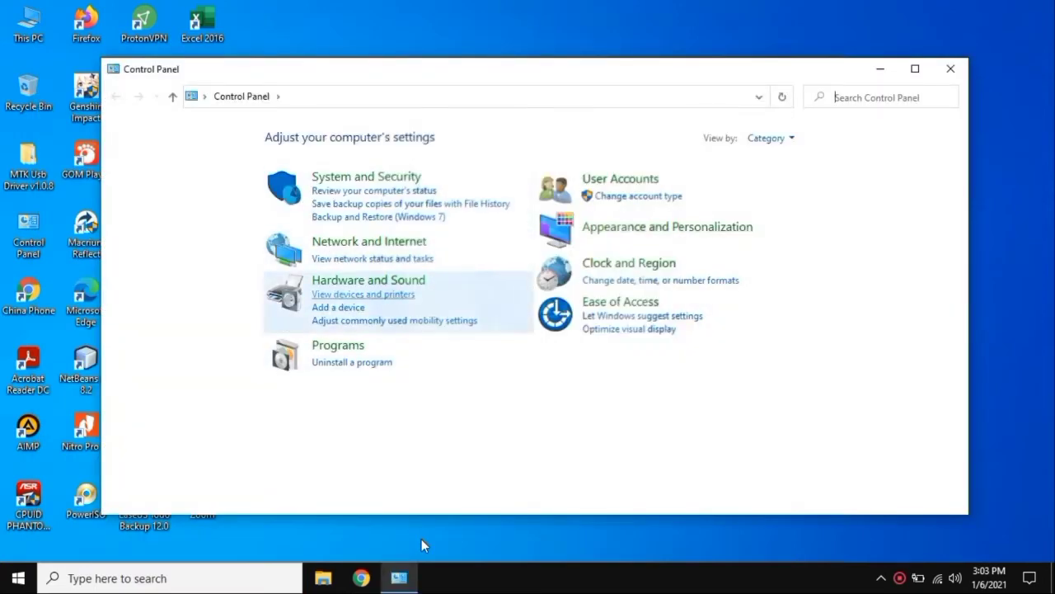
{"action": "key", "text": "super+Up"}
- Go to the Network and Internet category and open Internet Options
{"action": "key", "text": "Up"}
{"action": "key", "text": "Up"}
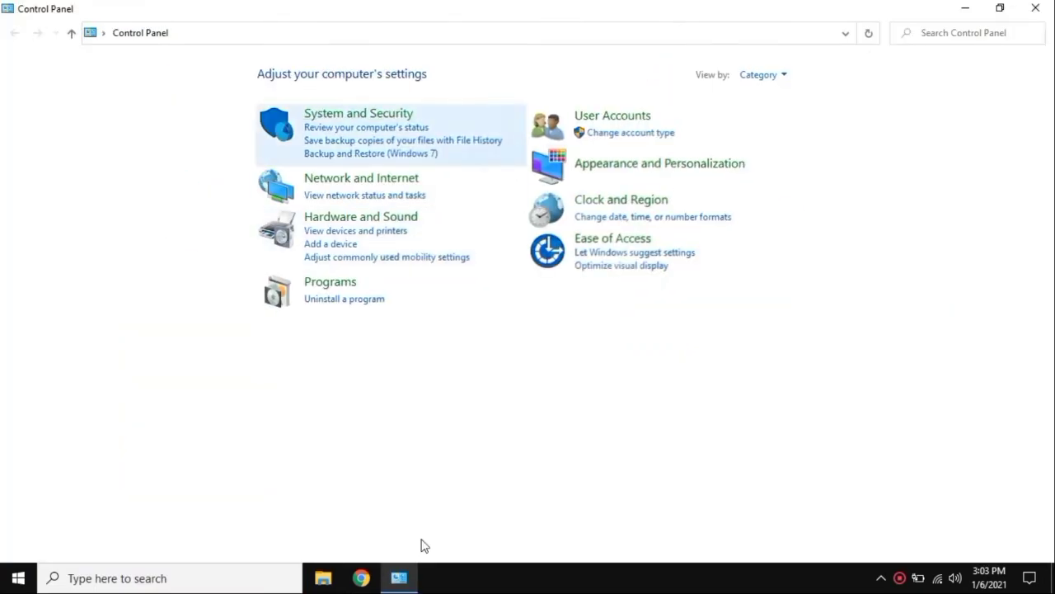
{"action": "key", "text": "Down"}
{"action": "key", "text": "Return"}
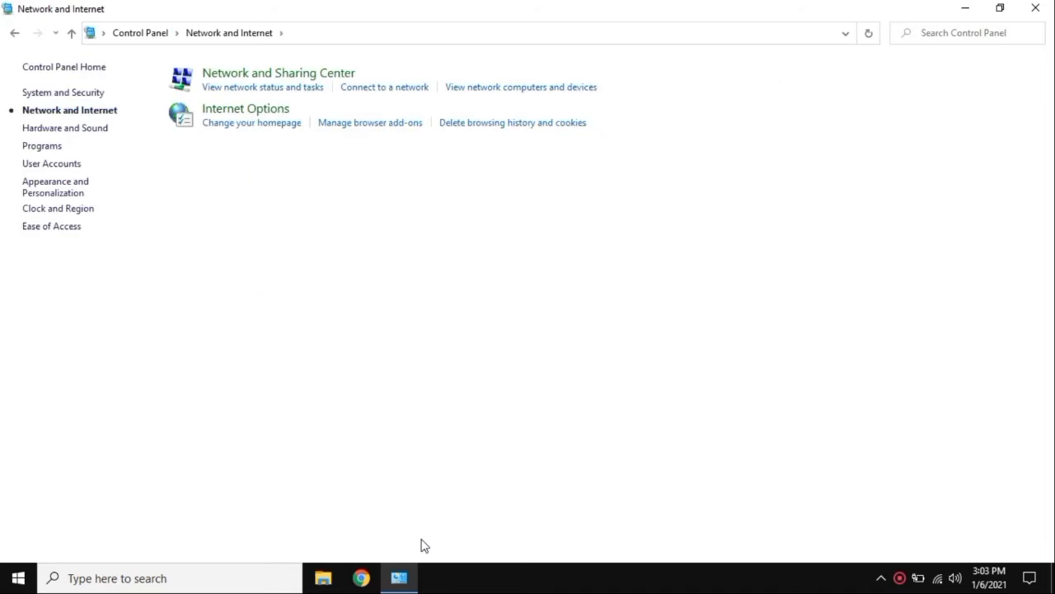
{"action": "key", "text": "Down"}
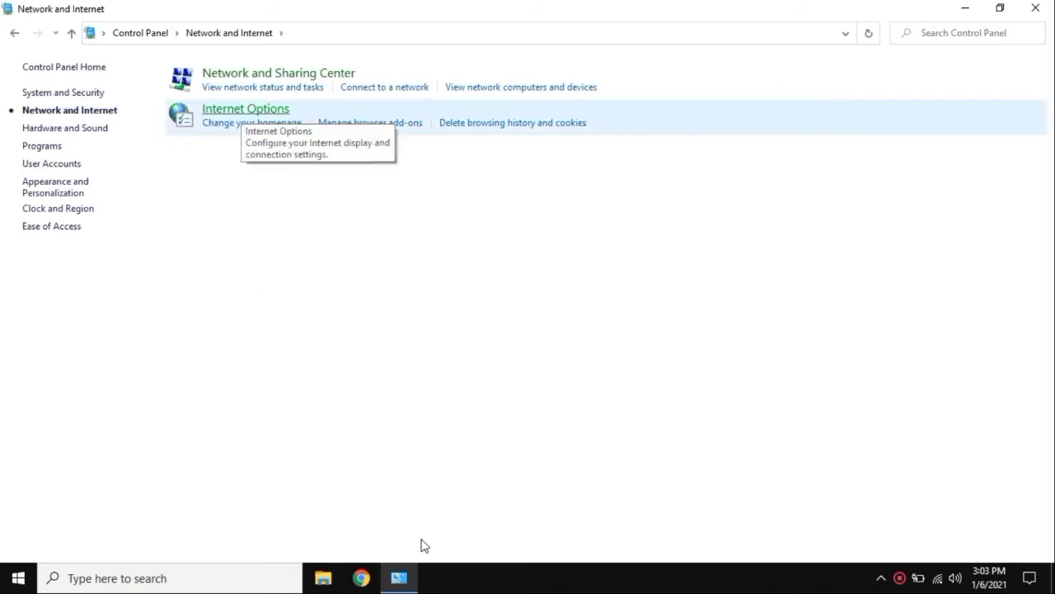
{"action": "key", "text": "Return"}
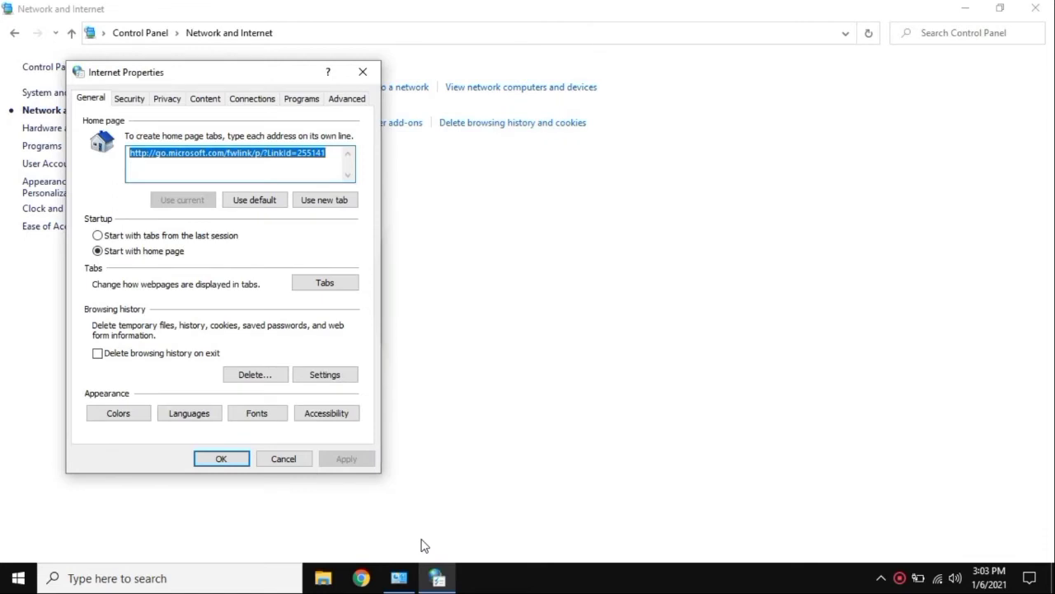
- Enable deleting browsing history on exit and delete temporary files, cookies, history, download history, form data and passwords, preserving Favorites website data
{"action": "key", "text": "alt+w"}
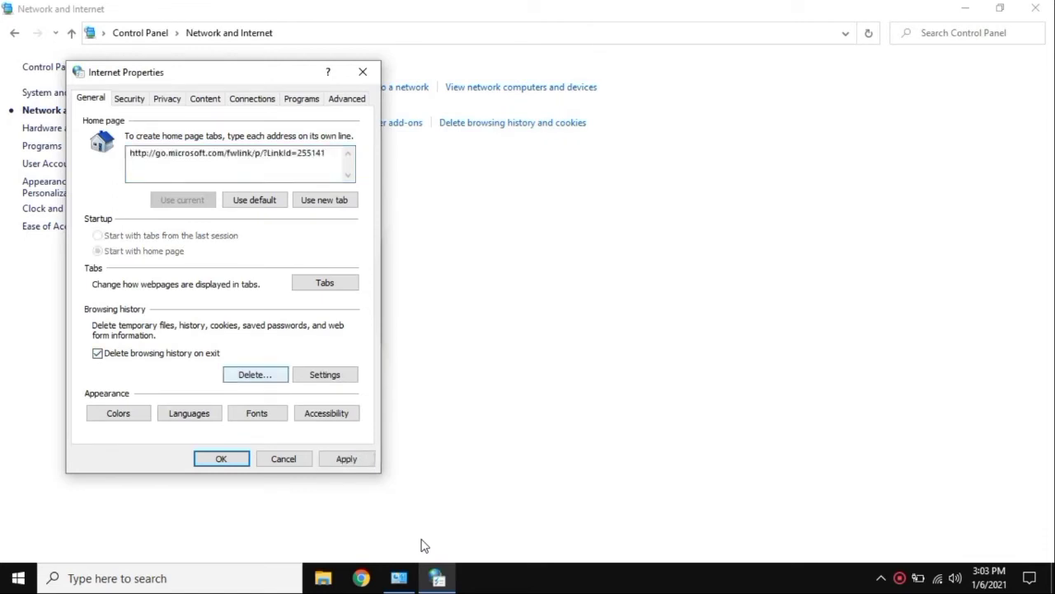
{"action": "key", "text": "Return"}
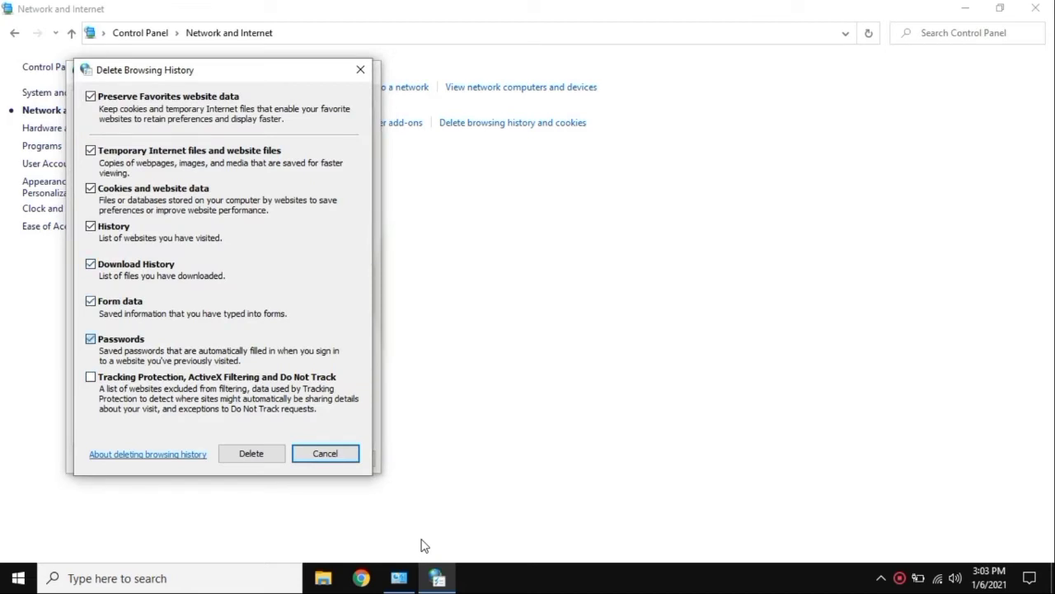
{"action": "key", "text": "alt+d"}
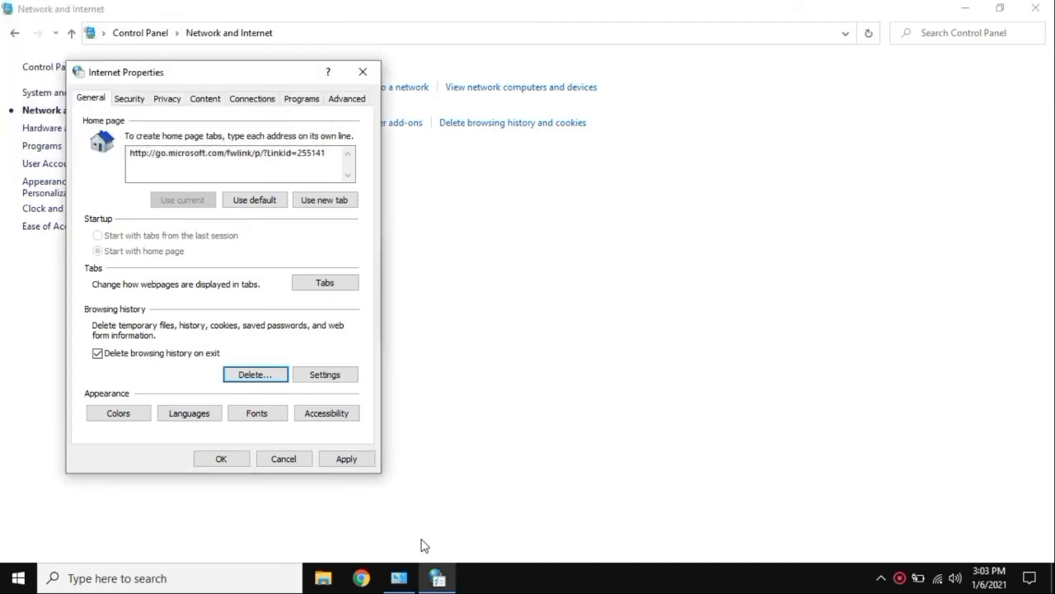
- Reset all Internet Explorer settings from the advanced internet properties, with Delete personal settings enabled
{"action": "key", "text": "ctrl+shift+Tab"}
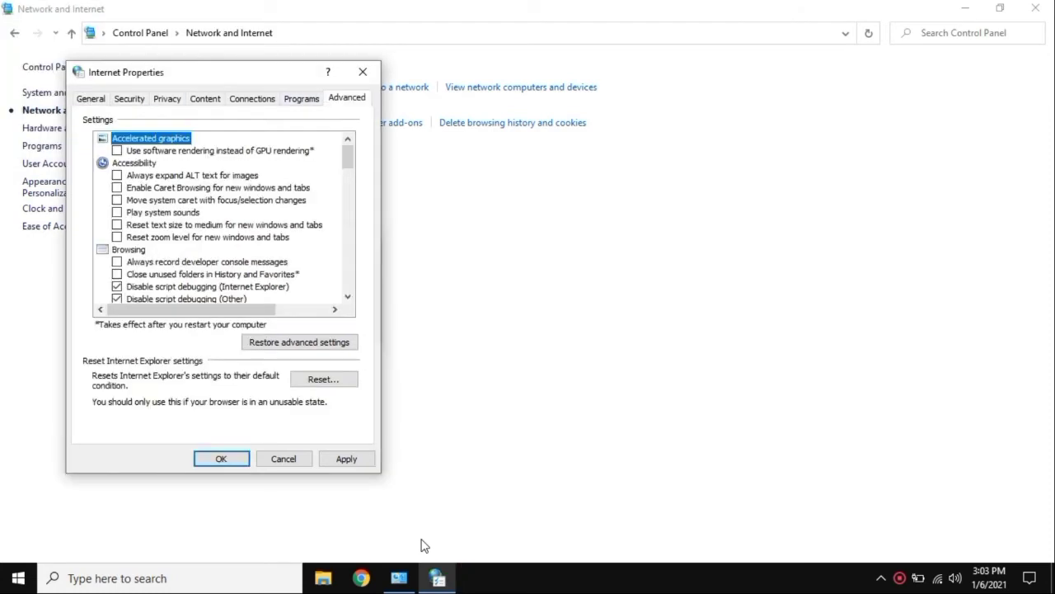
{"action": "key", "text": "Tab"}
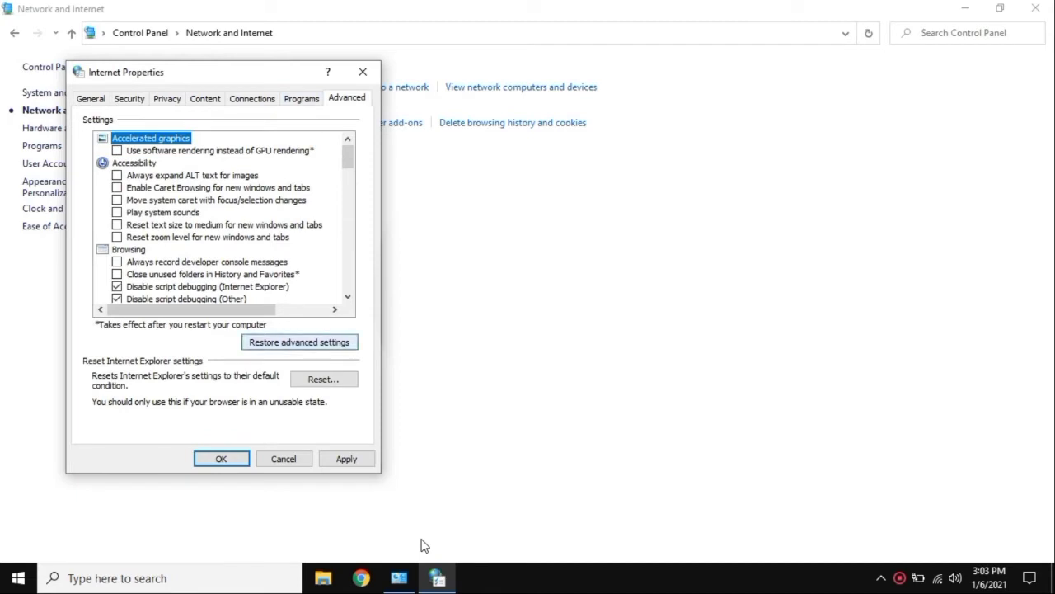
{"action": "key", "text": "Tab"}
{"action": "key", "text": "Return"}
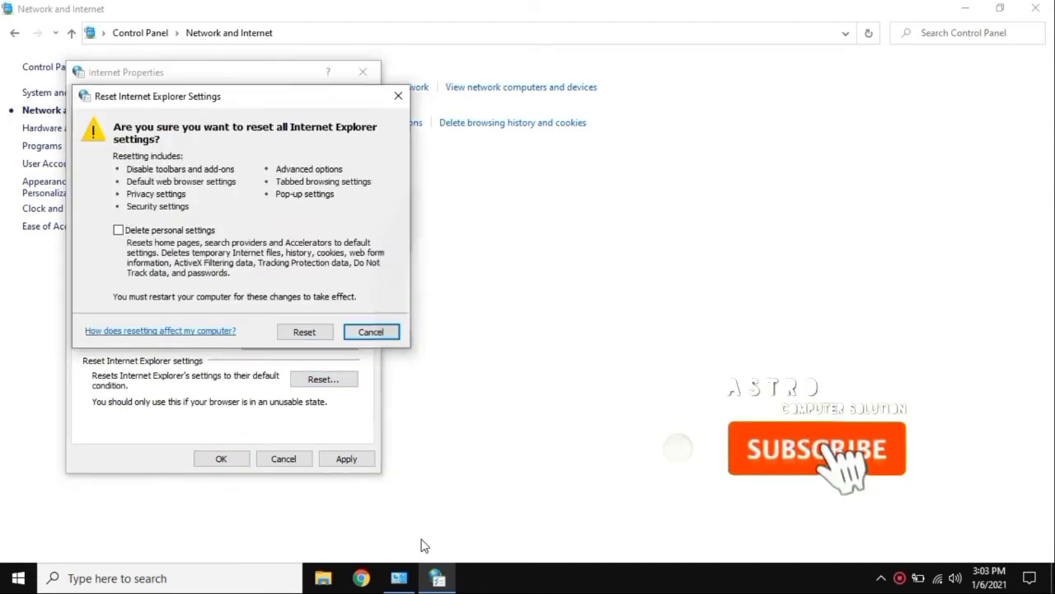
{"action": "key", "text": "alt+p"}
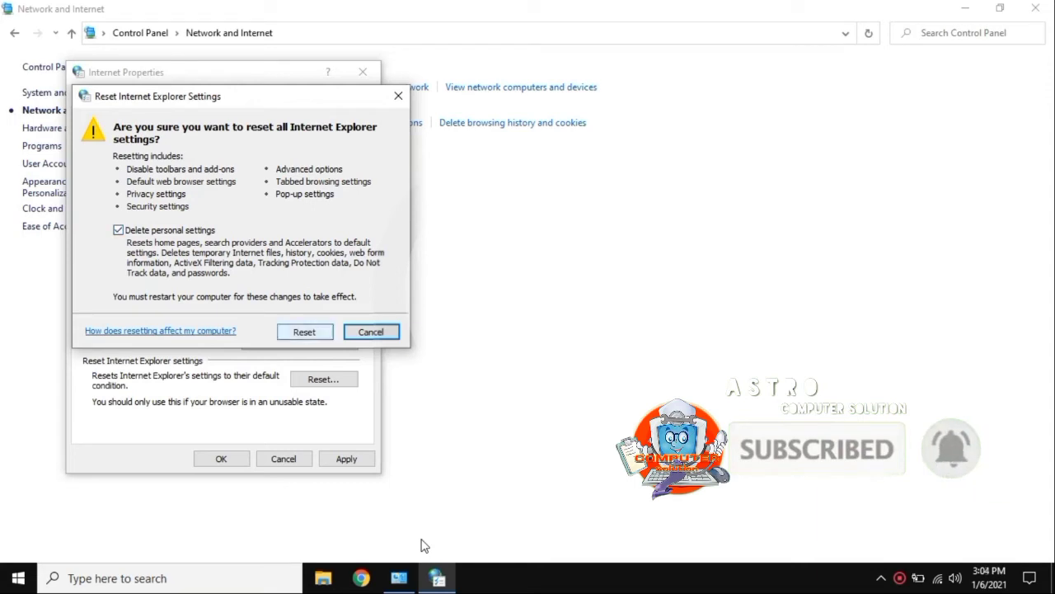
{"action": "key", "text": "alt+r"}
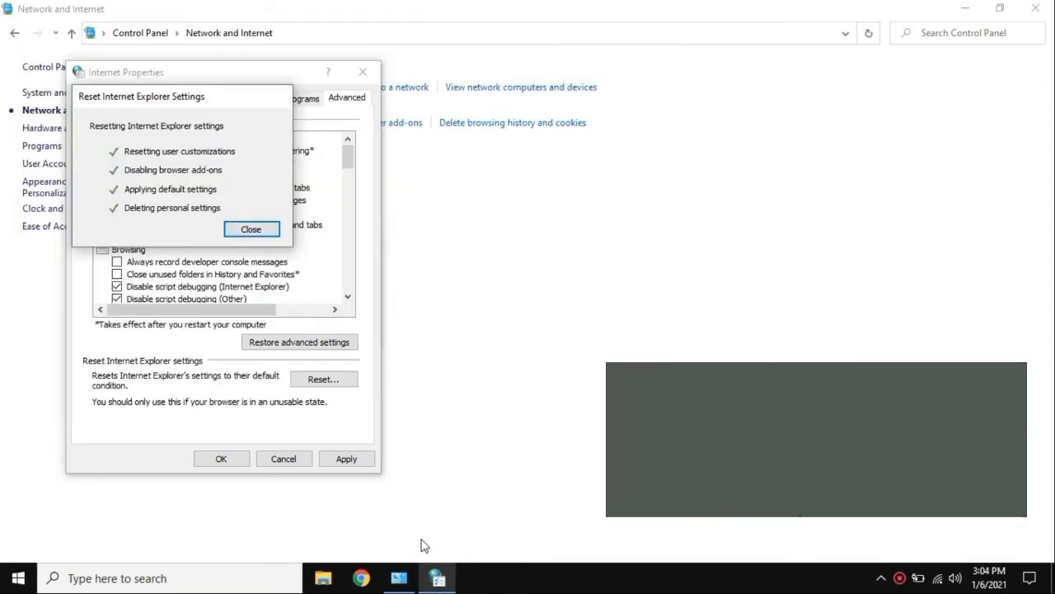
- Dismiss the finished reset dialog, accept the internet properties and close Control Panel
{"action": "key", "text": "Return"}
{"action": "key", "text": "Return"}
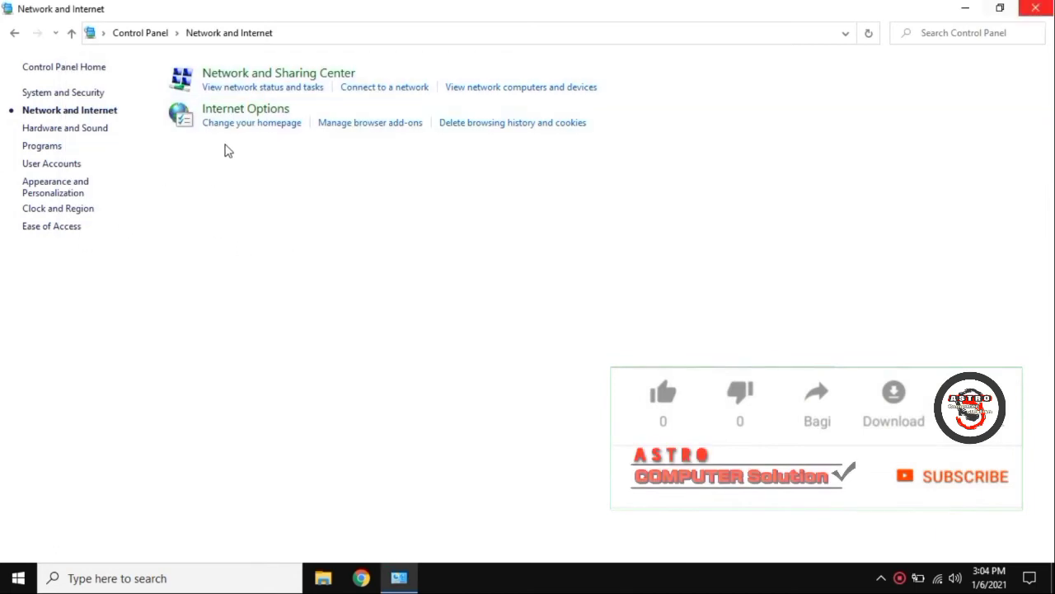
{"action": "key", "text": "alt+F4"}
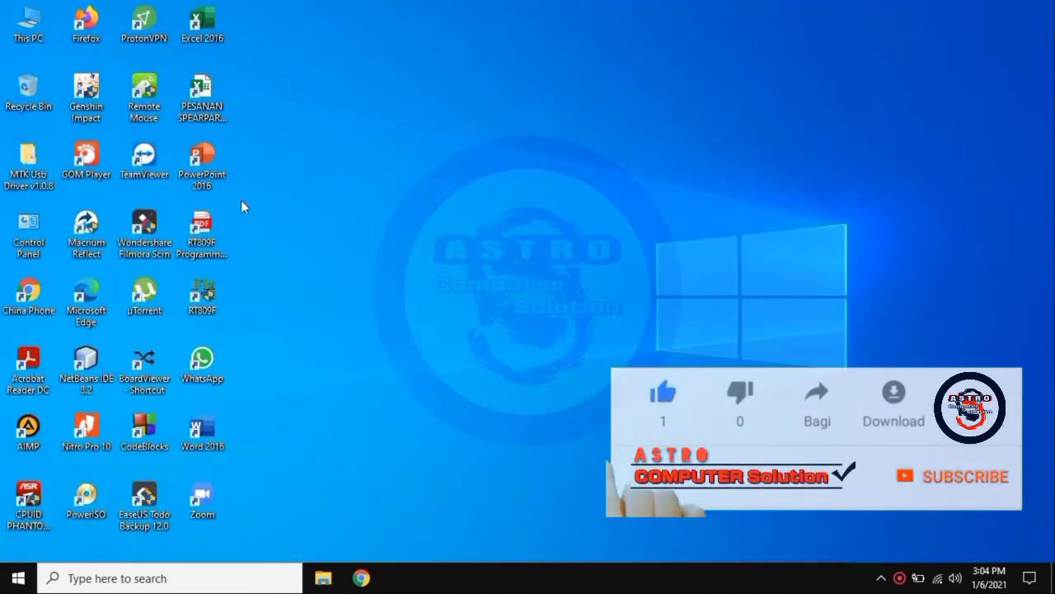
- Open Task Manager and show its list of startup programs
{"action": "right_click", "coordinate": [478, 577]}
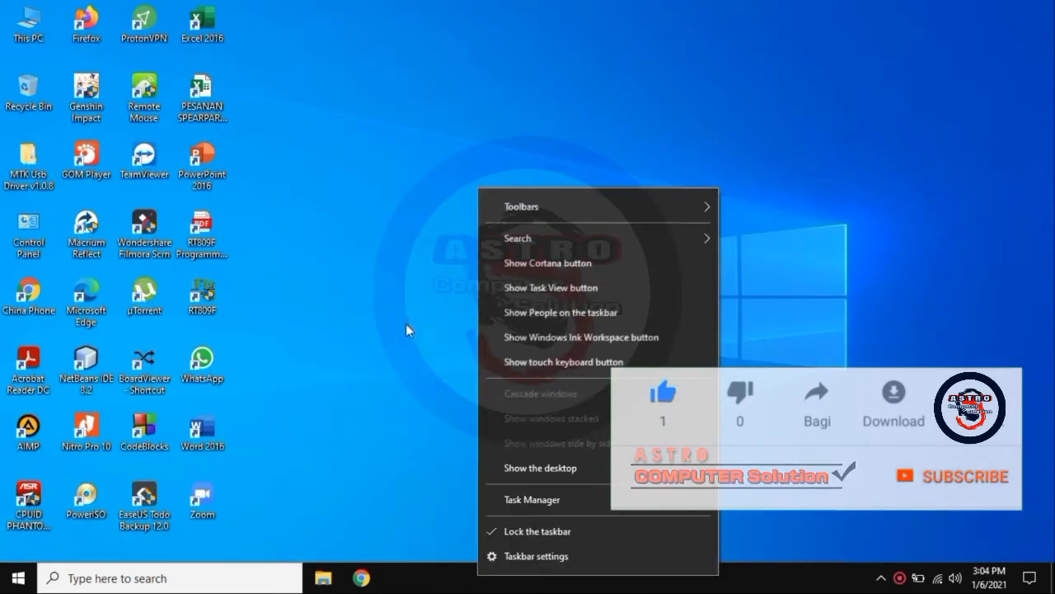
{"action": "key", "text": "Up"}
{"action": "key", "text": "Up"}
{"action": "key", "text": "Up"}
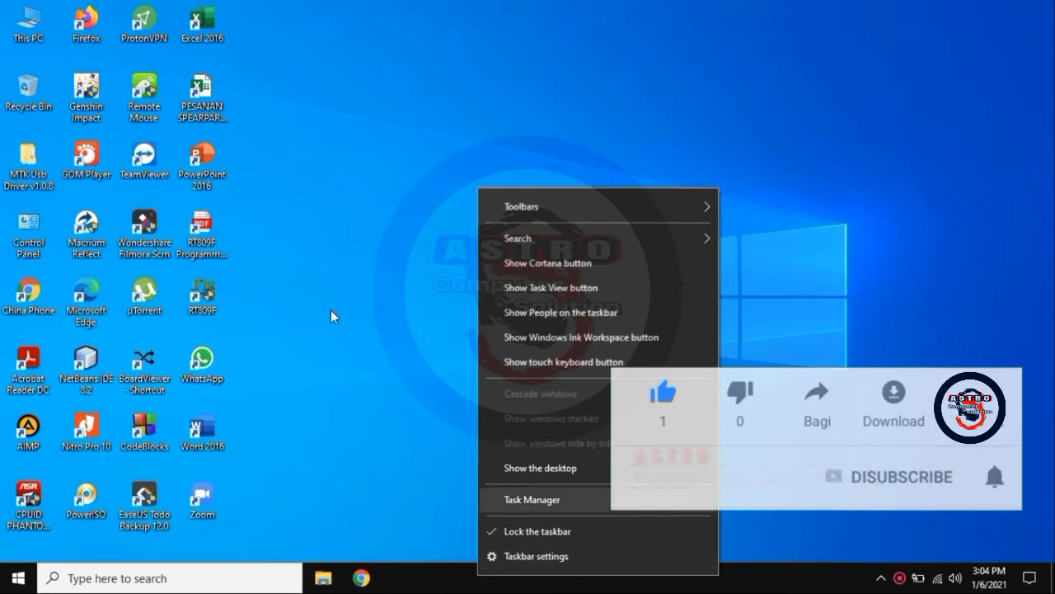
{"action": "key", "text": "Return"}
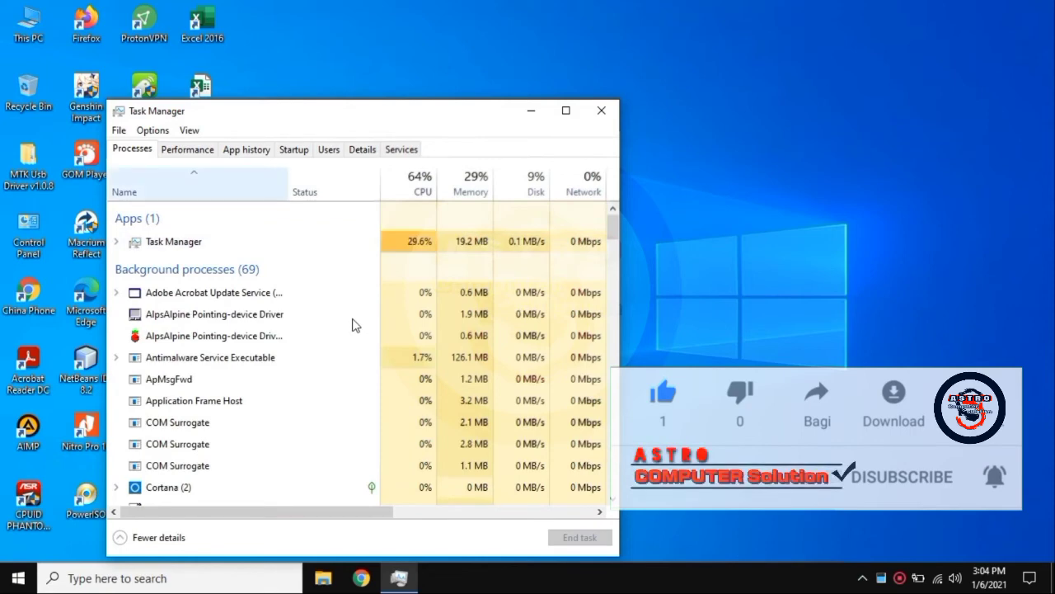
{"action": "left_click", "coordinate": [294, 149]}
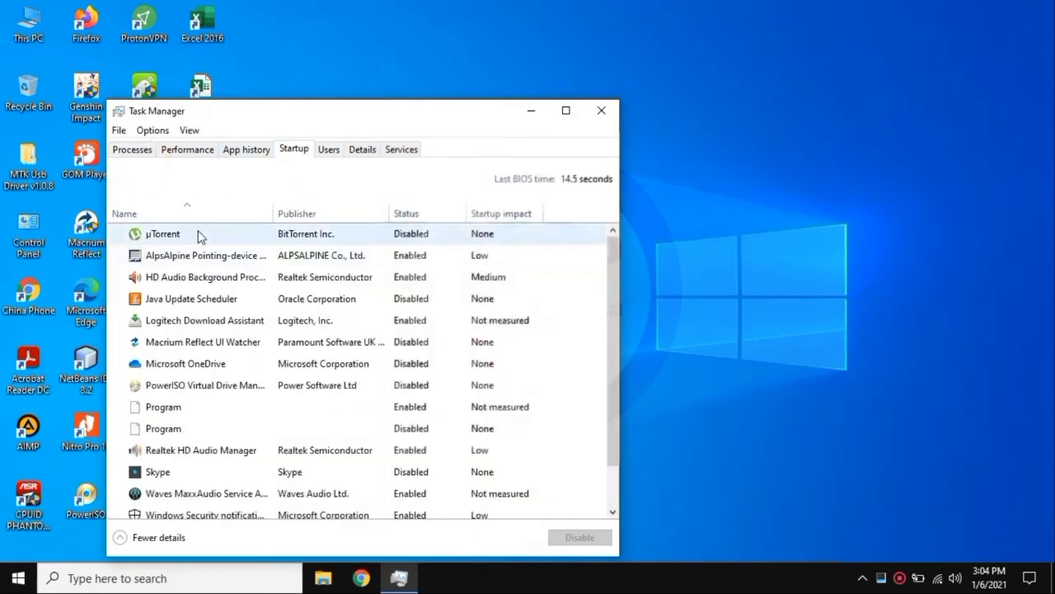
- Move the Task Manager window clear of the desktop icons and disable the AlpsAlpine Pointing-device startup entry
{"action": "scroll", "coordinate": [289, 336], "scroll_direction": "down", "scroll_amount": 1}
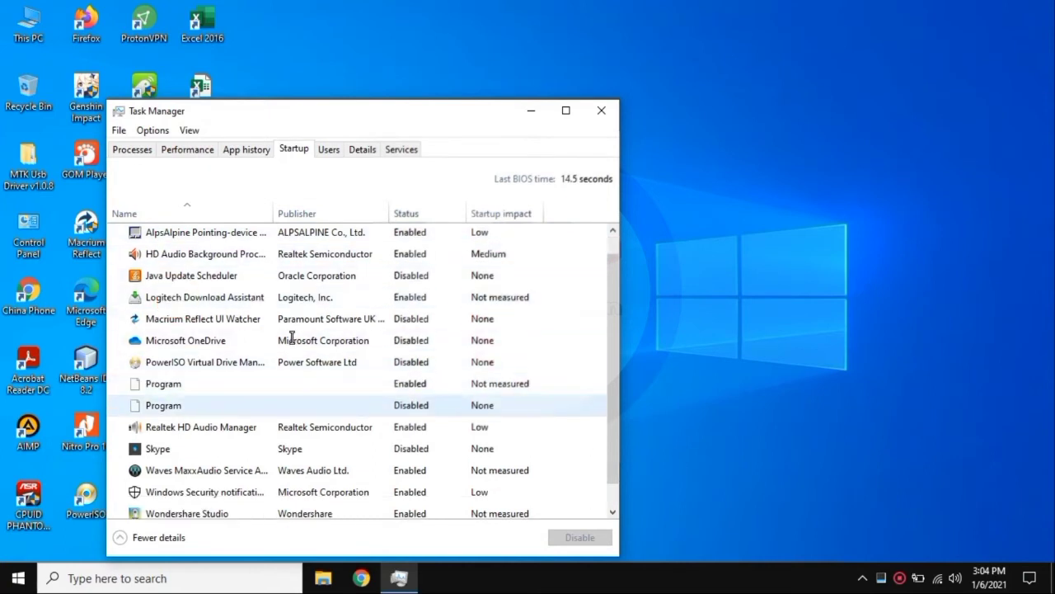
{"action": "scroll", "coordinate": [285, 337], "scroll_direction": "up", "scroll_amount": 1}
{"action": "left_click", "coordinate": [286, 334]}
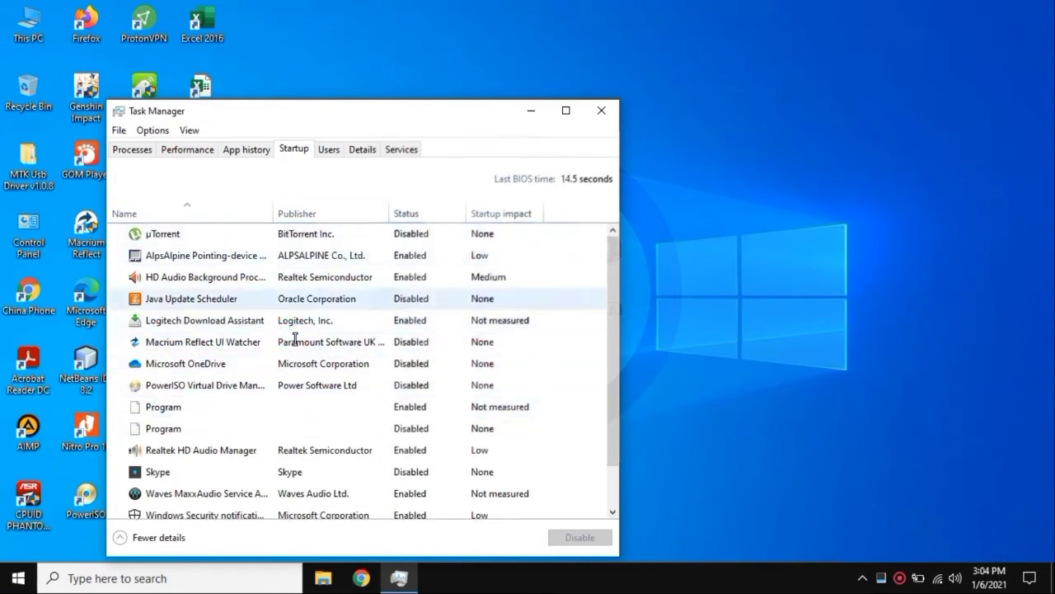
{"action": "left_click", "coordinate": [359, 234]}
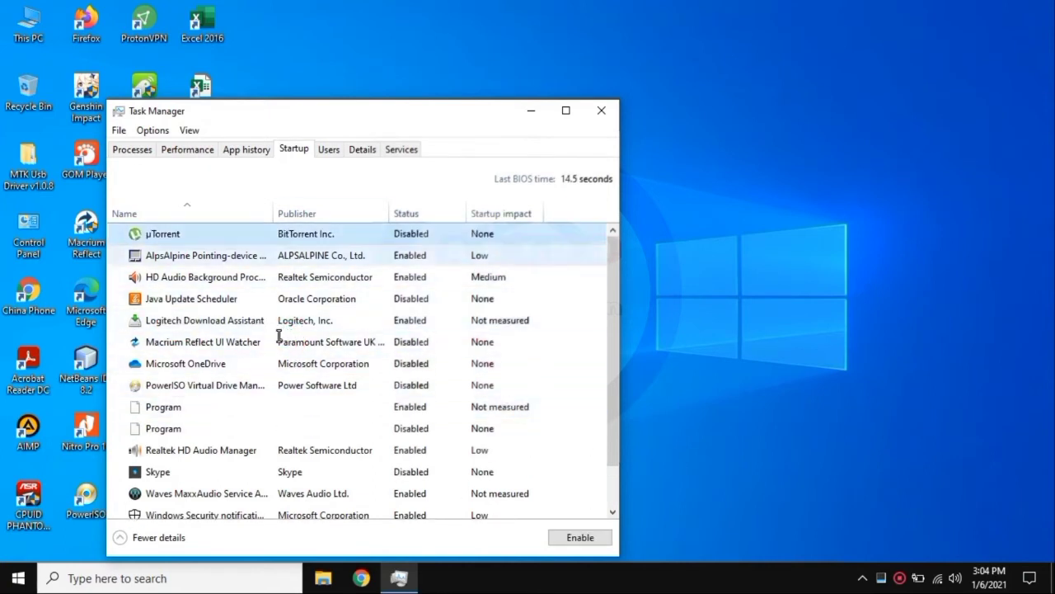
{"action": "left_click_drag", "start_coordinate": [402, 112], "coordinate": [594, 34]}
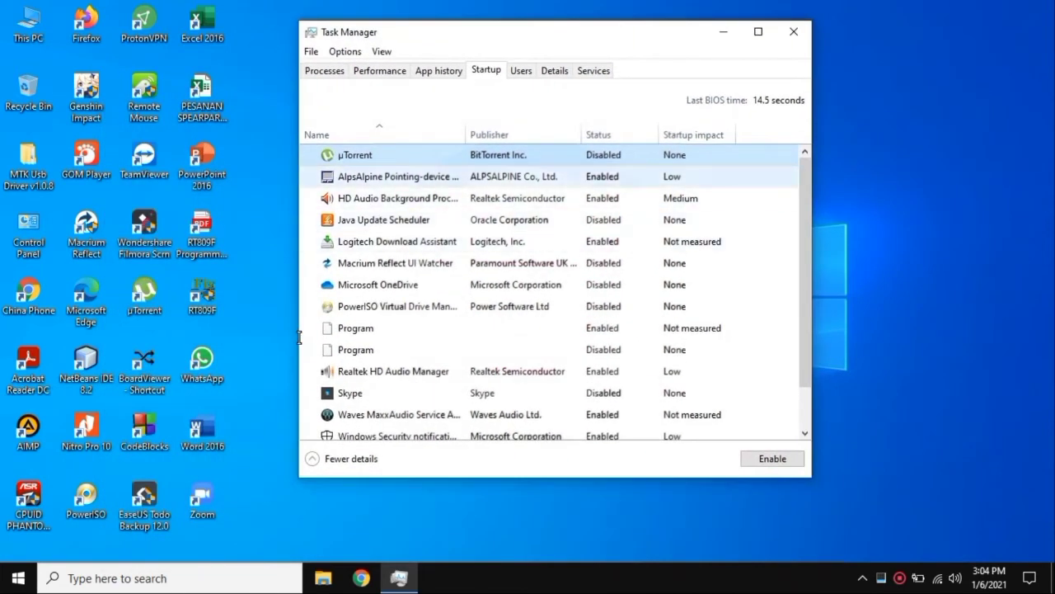
{"action": "key", "text": "Down"}
{"action": "key", "text": "shift+F10"}
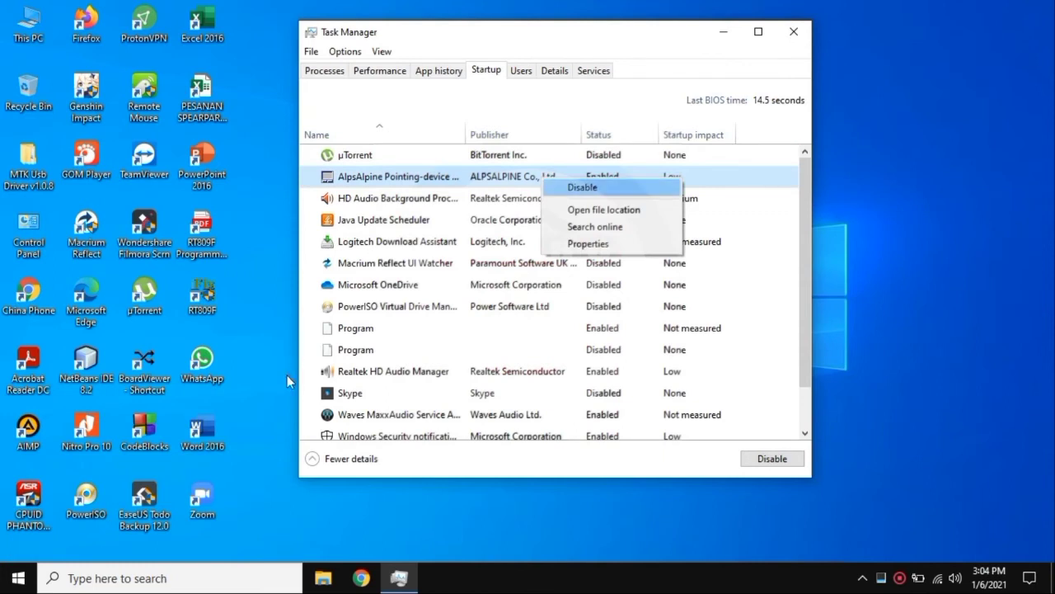
{"action": "key", "text": "Escape"}
{"action": "key", "text": "Down"}
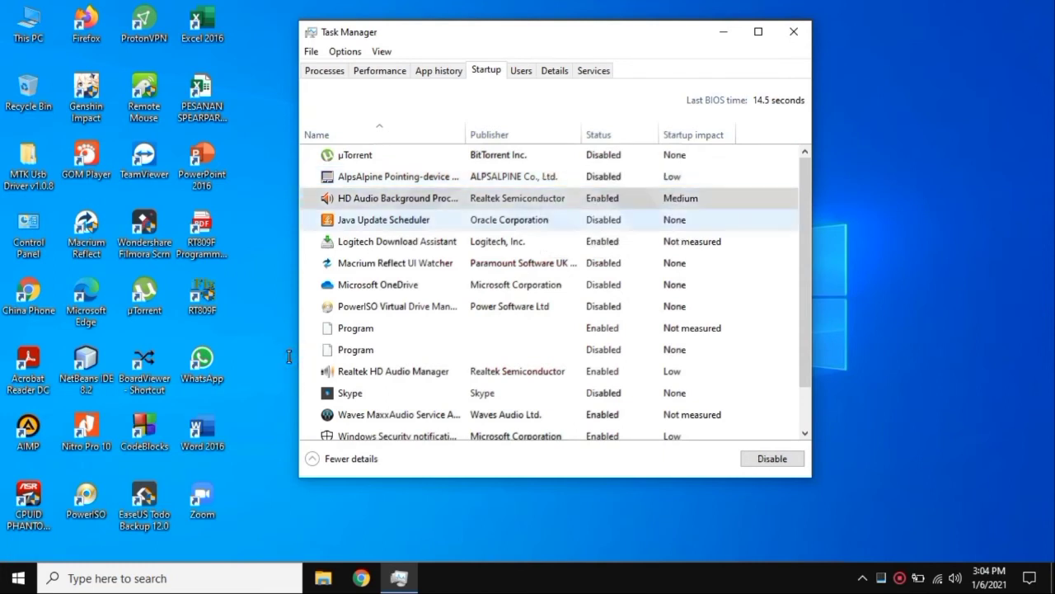
- Disable the Logitech Download Assistant entry in the startup list
{"action": "key", "text": "Down"}
{"action": "key", "text": "shift+F10"}
{"action": "key", "text": "Escape"}
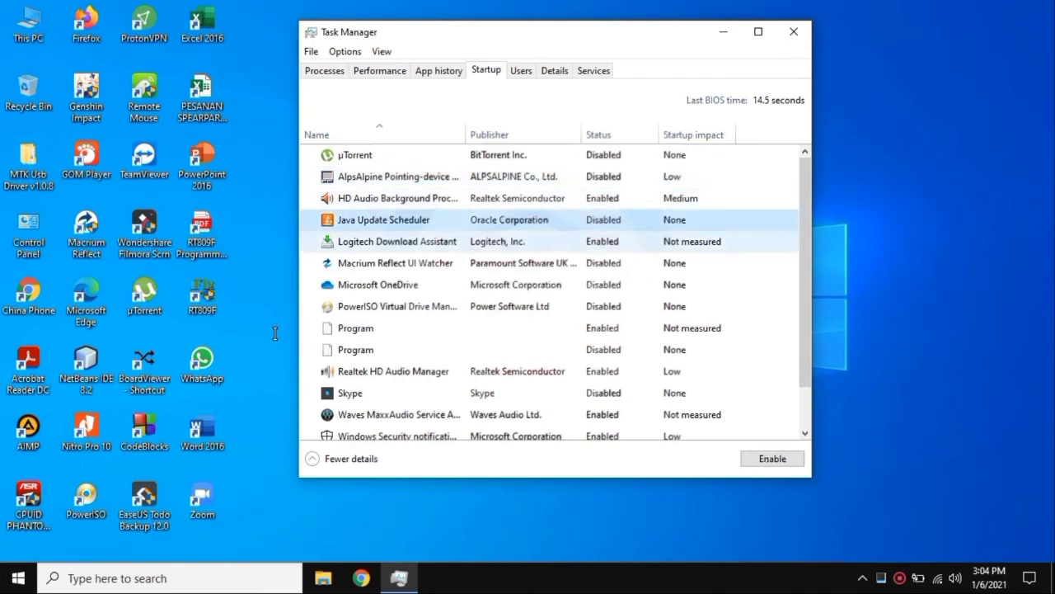
{"action": "key", "text": "Down"}
{"action": "key", "text": "shift+F10"}
{"action": "key", "text": "Down"}
{"action": "key", "text": "Return"}
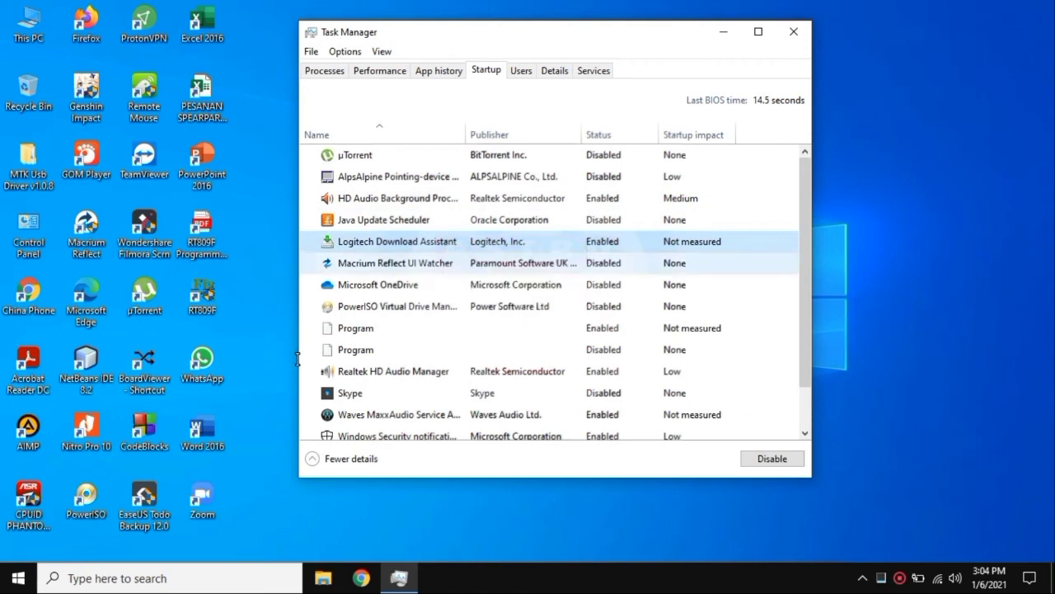
- Disable the enabled startup entry named Program, just below PowerISO Virtual Drive Manager
{"action": "key", "text": "Down"}
{"action": "key", "text": "Down"}
{"action": "key", "text": "Down"}
{"action": "key", "text": "Down"}
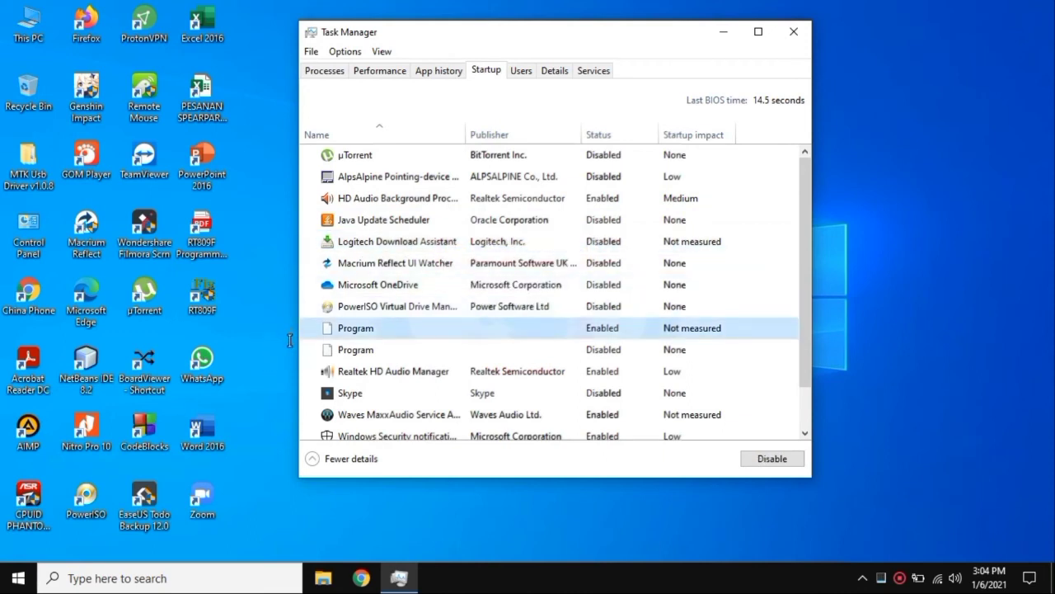
{"action": "key", "text": "shift+F10"}
{"action": "key", "text": "Down"}
{"action": "key", "text": "Return"}
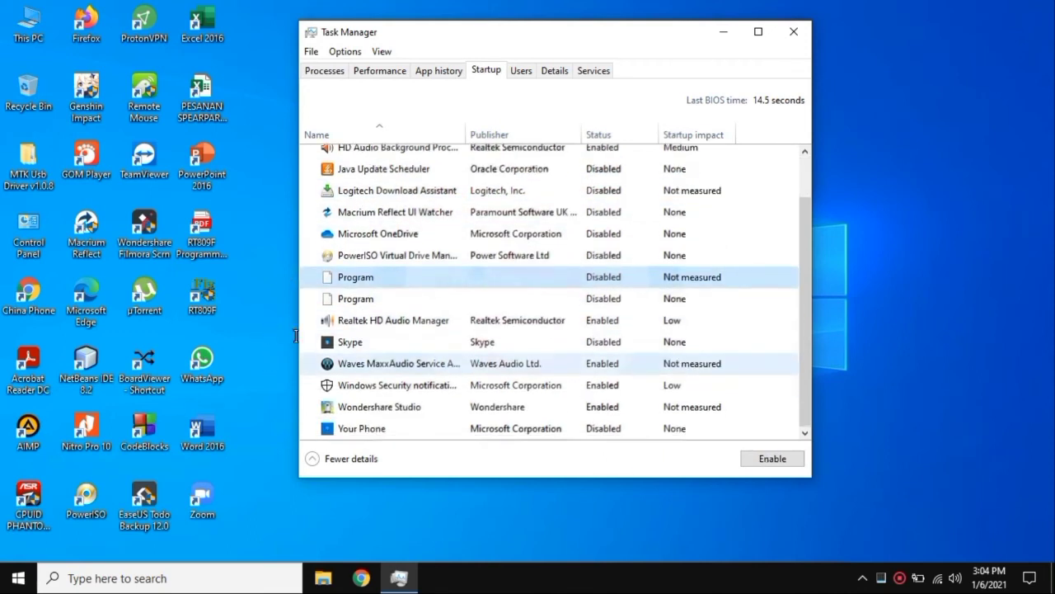
- Select the HD Audio Background Process startup entry without changing it and close Task Manager
{"action": "scroll", "coordinate": [549, 298], "scroll_direction": "up", "scroll_amount": 1}
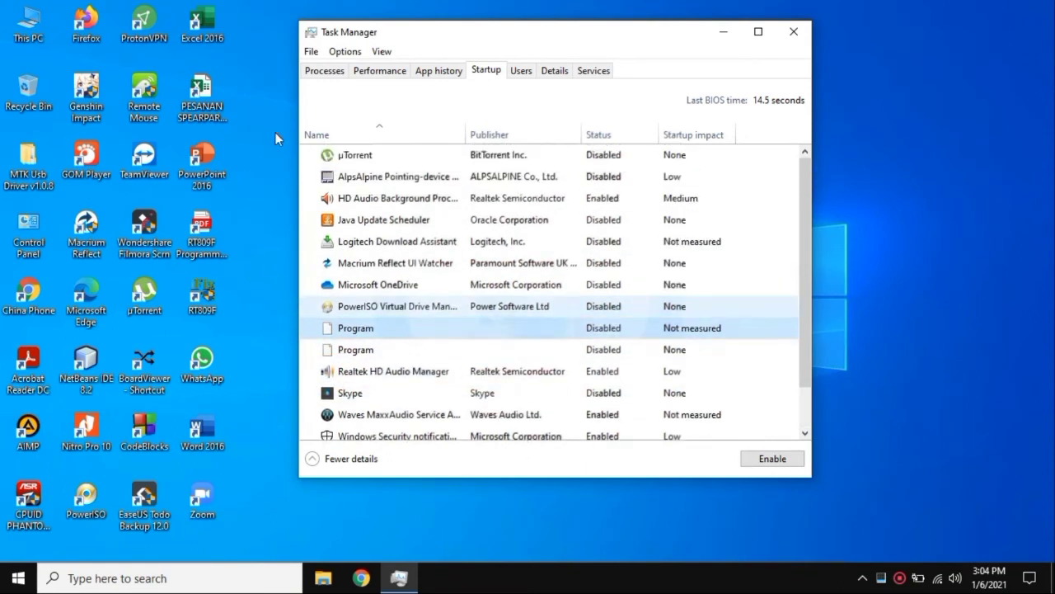
{"action": "key", "text": "h"}
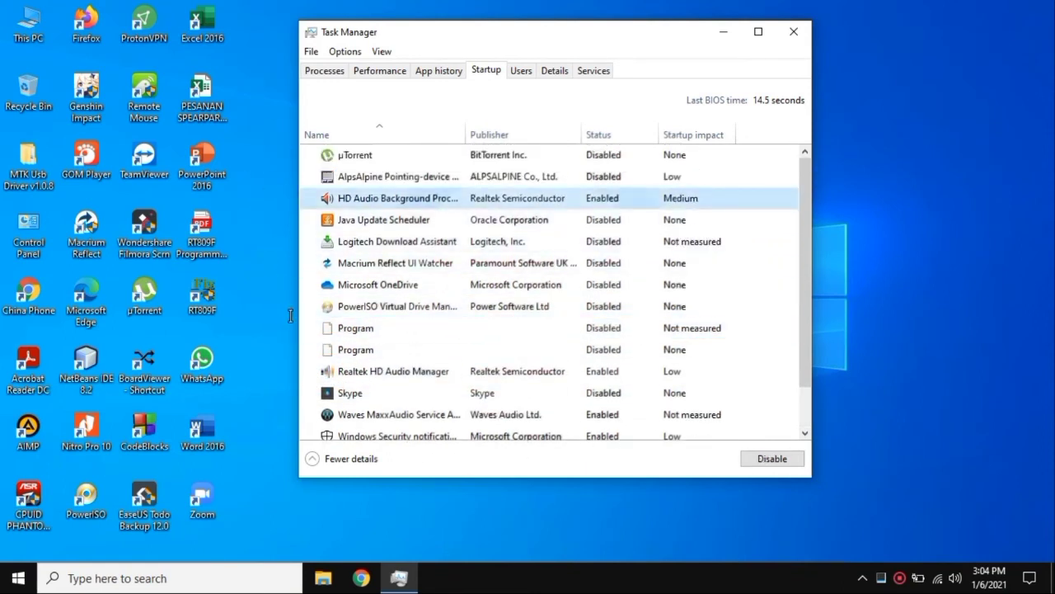
{"action": "key", "text": "alt+F4"}
- Refresh the Windows desktop twice
{"action": "right_click", "coordinate": [250, 345]}
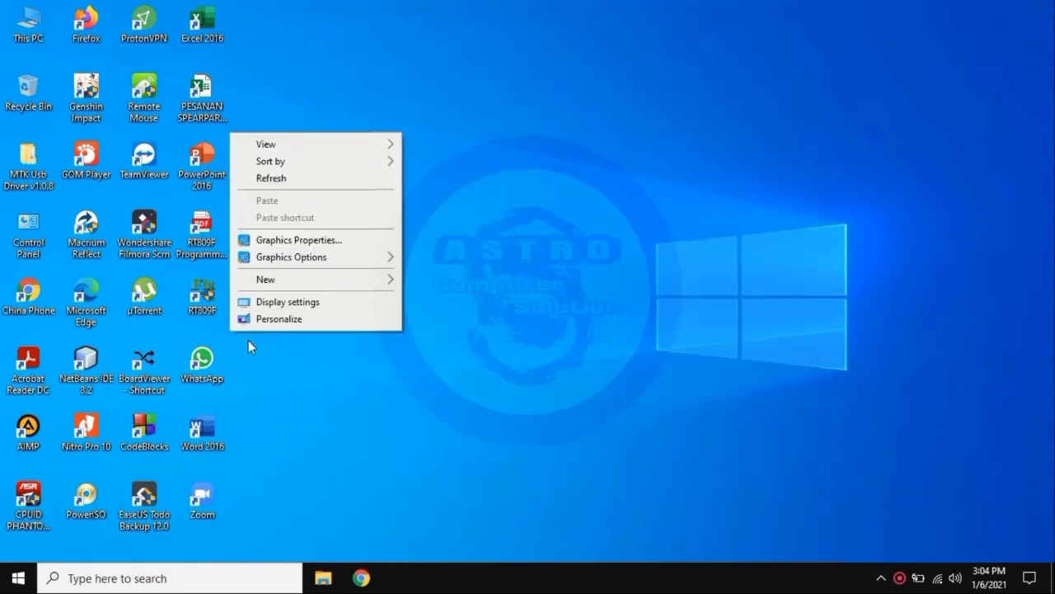
{"action": "key", "text": "e"}
{"action": "right_click", "coordinate": [235, 337]}
{"action": "key", "text": "Down"}
{"action": "key", "text": "Down"}
{"action": "key", "text": "Down"}
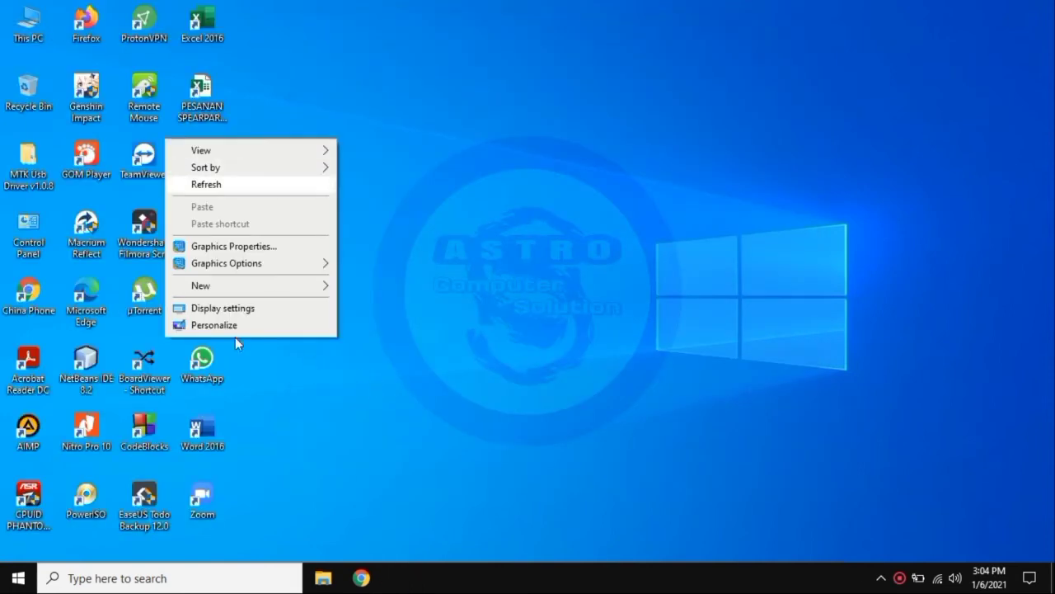
{"action": "key", "text": "Return"}
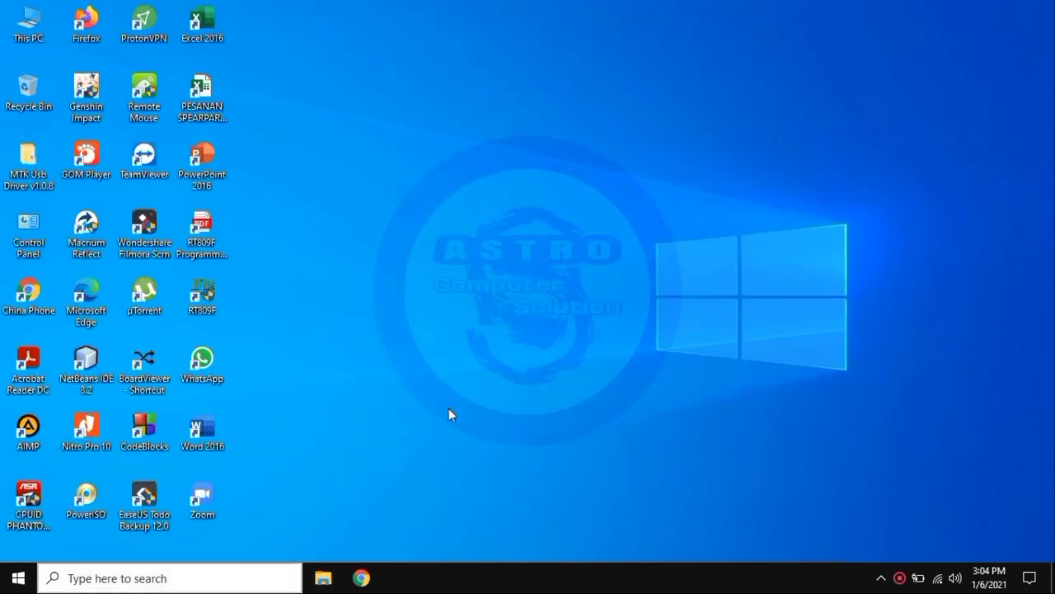
- Open This PC in File Explorer and bring up the properties of Local Disk (C:)
{"action": "key", "text": "super+e"}
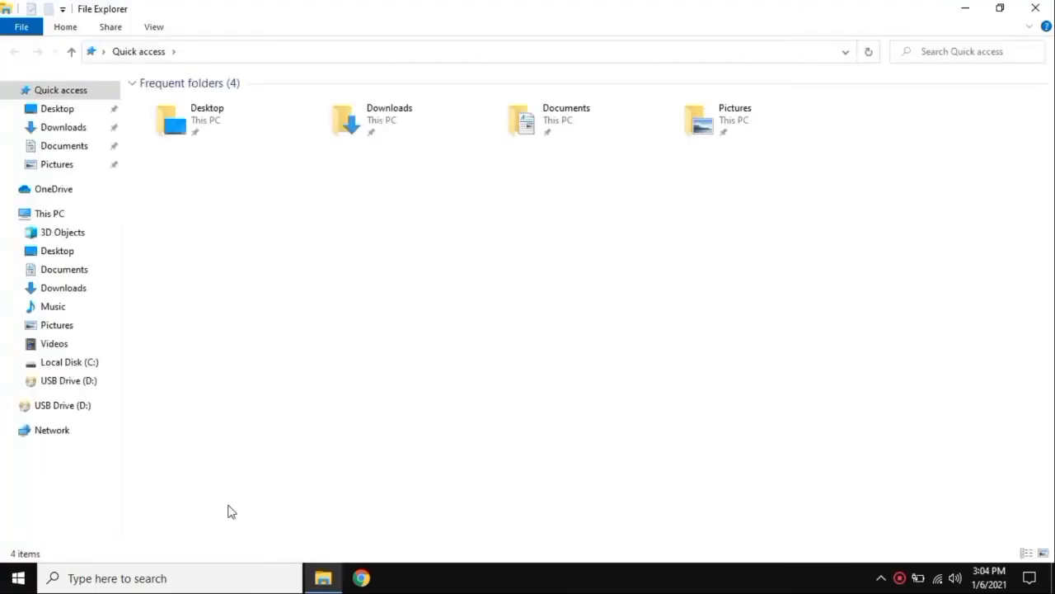
{"action": "left_click", "coordinate": [49, 213]}
{"action": "left_click", "coordinate": [230, 222]}
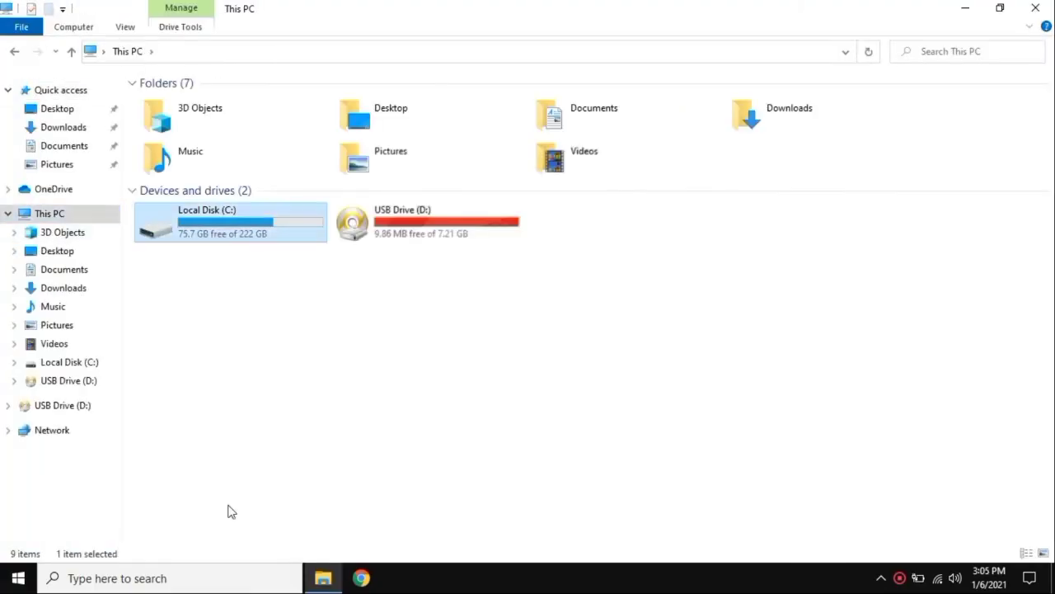
{"action": "key", "text": "shift+F10"}
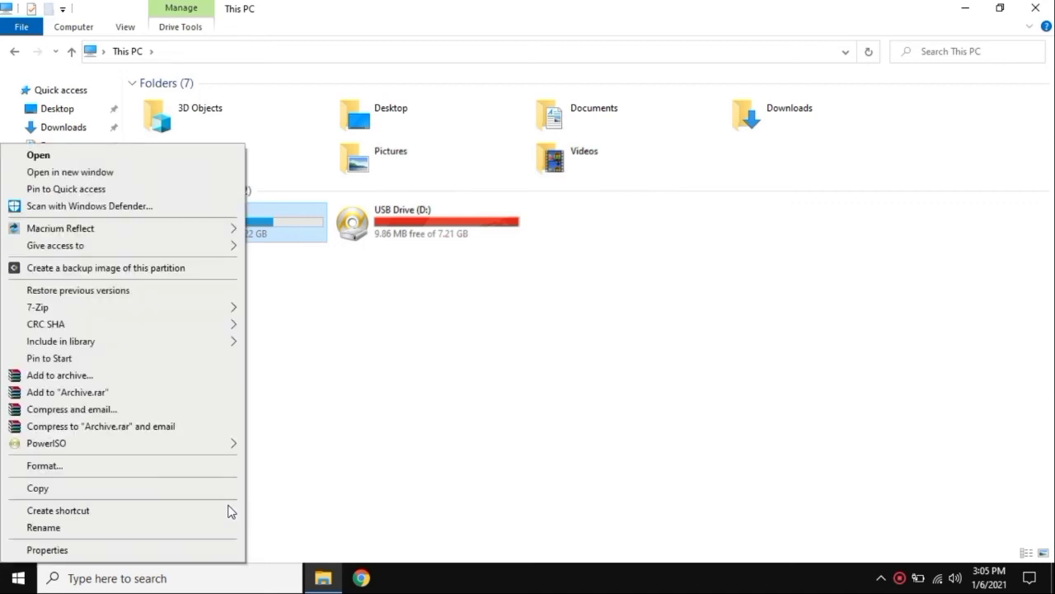
{"action": "key", "text": "Escape"}
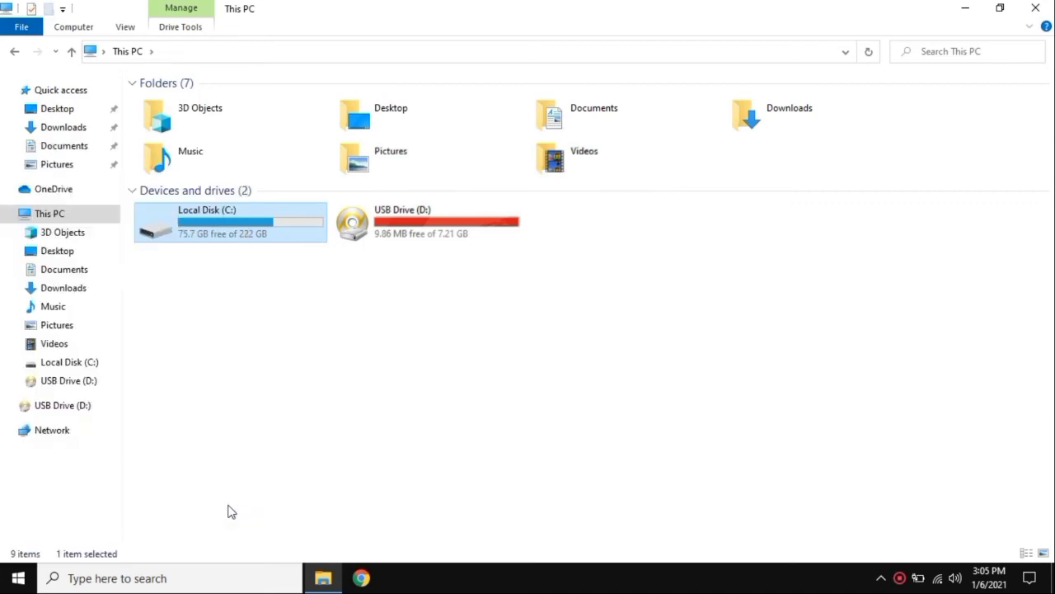
{"action": "key", "text": "alt+Return"}
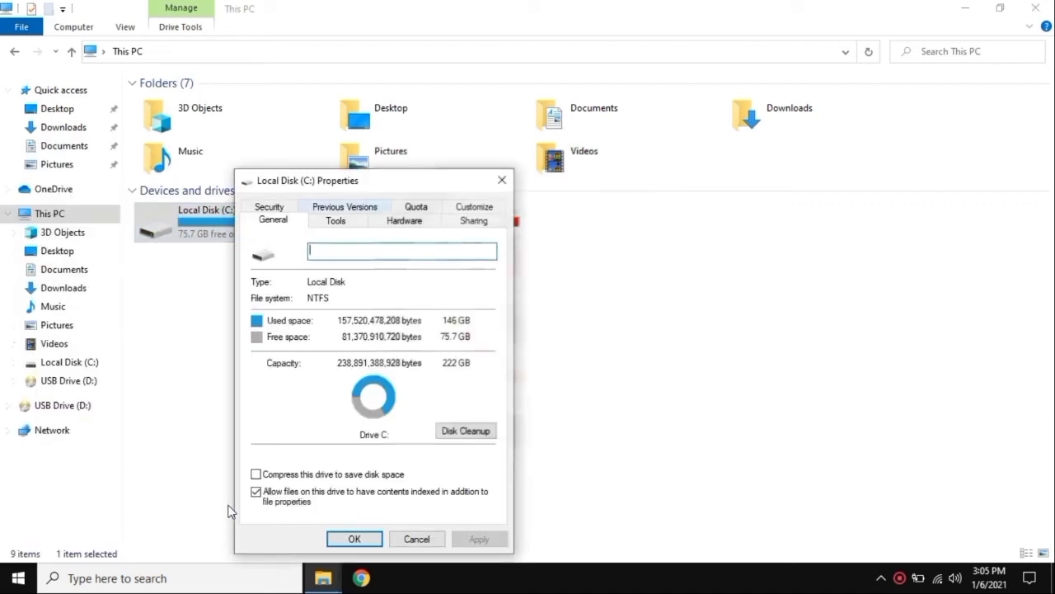
- Open the Optimize Drives tool for the C: drive to check its optimization status and schedule
{"action": "key", "text": "ctrl+Tab"}
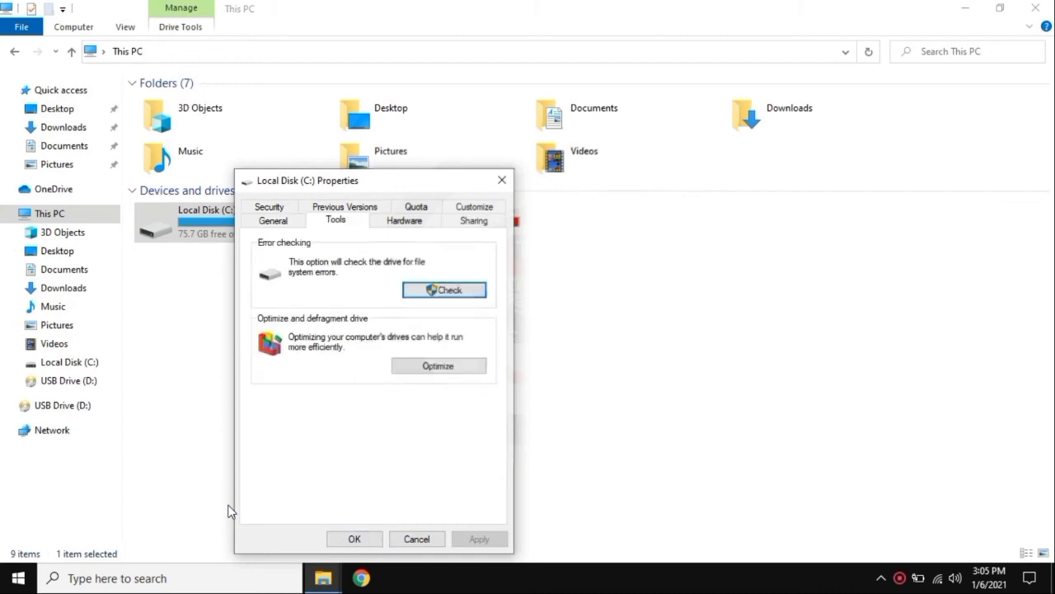
{"action": "key", "text": "Tab"}
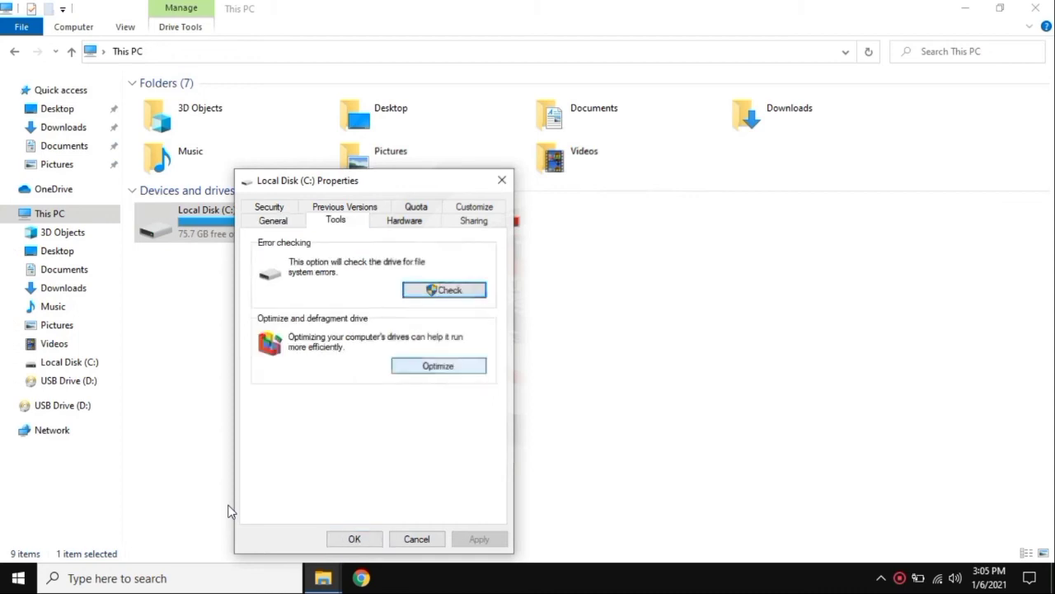
{"action": "key", "text": "Return"}
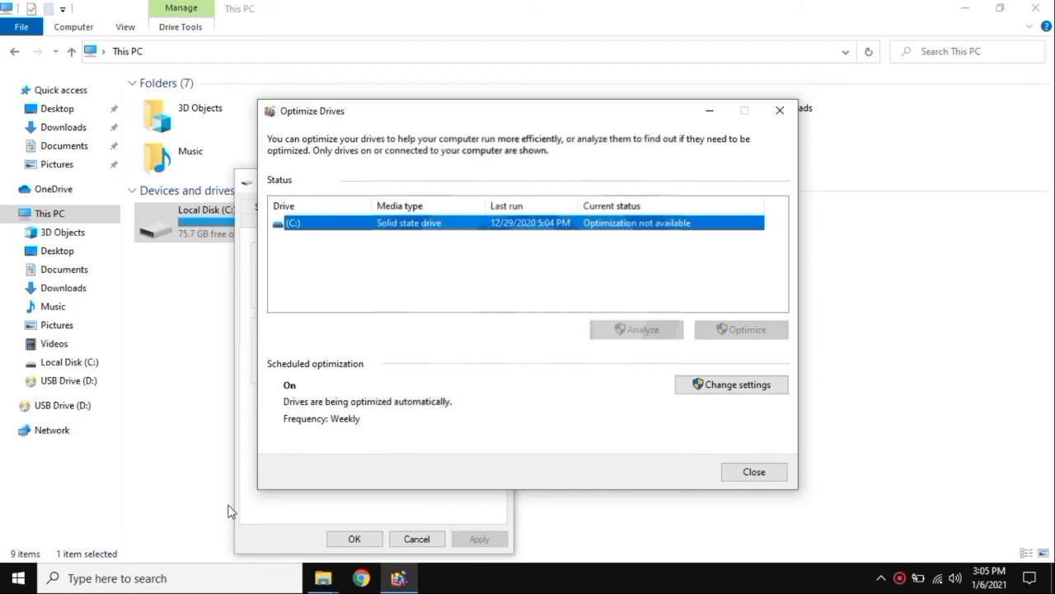
- Close the Optimize Drives tool, the C: drive properties and the File Explorer window
{"action": "key", "text": "Tab"}
{"action": "key", "text": "Return"}
{"action": "key", "text": "Tab"}
{"action": "key", "text": "Return"}
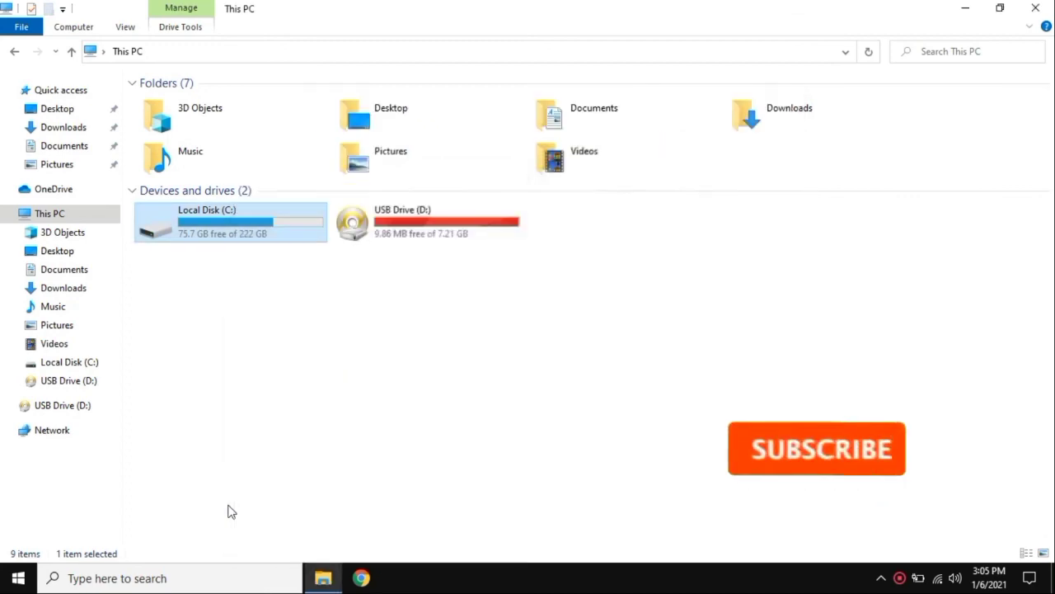
{"action": "key", "text": "alt+F4"}
{"action": "key", "text": "super"}
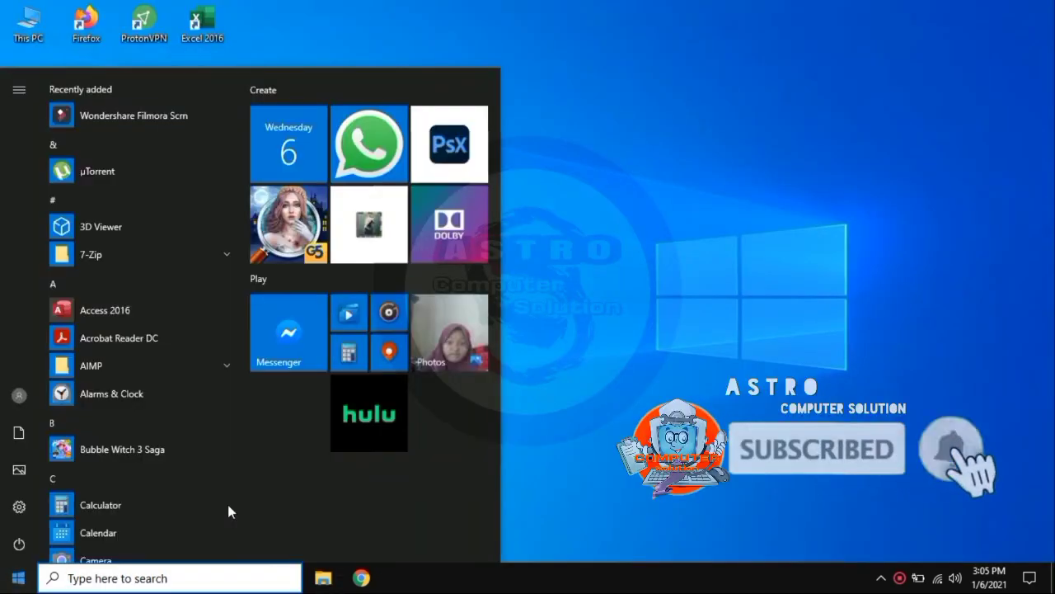
{"action": "mouse_move", "coordinate": [18, 544]}
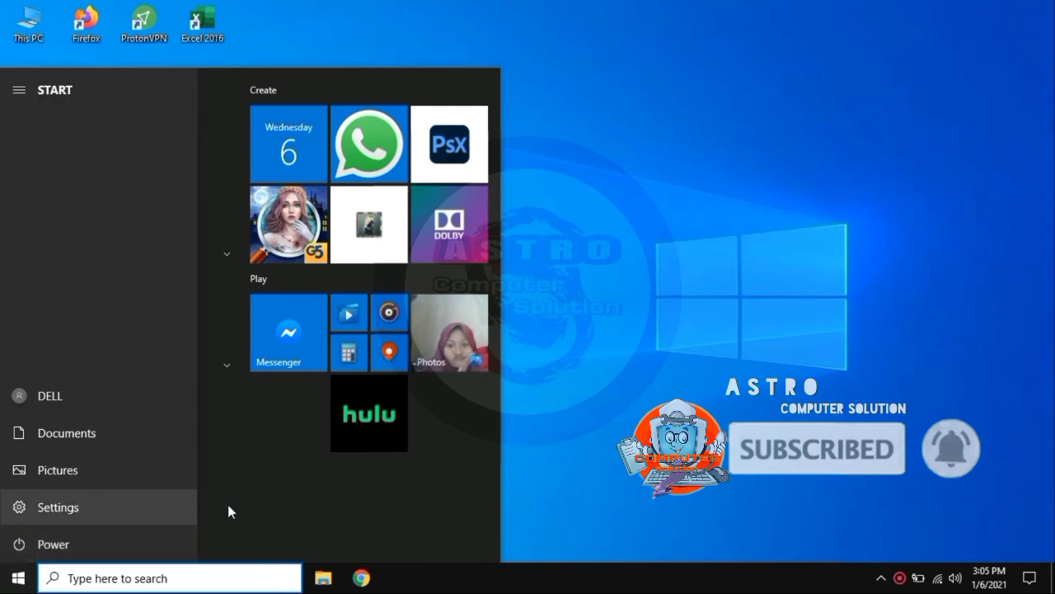
{"action": "key", "text": "Down"}
{"action": "key", "text": "Return"}
{"action": "key", "text": "Escape"}
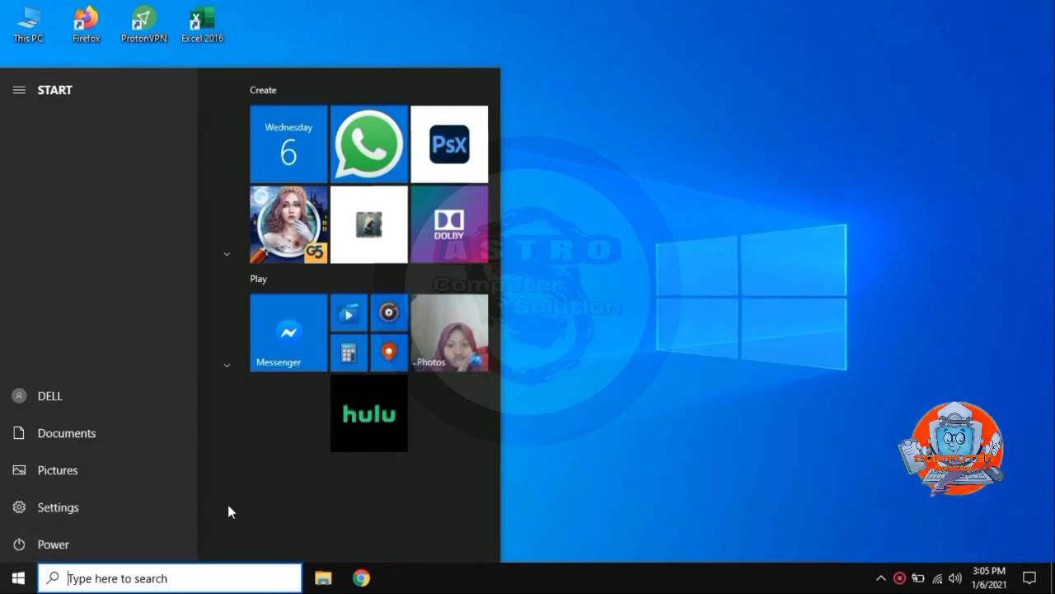
{"action": "key", "text": "Escape"}
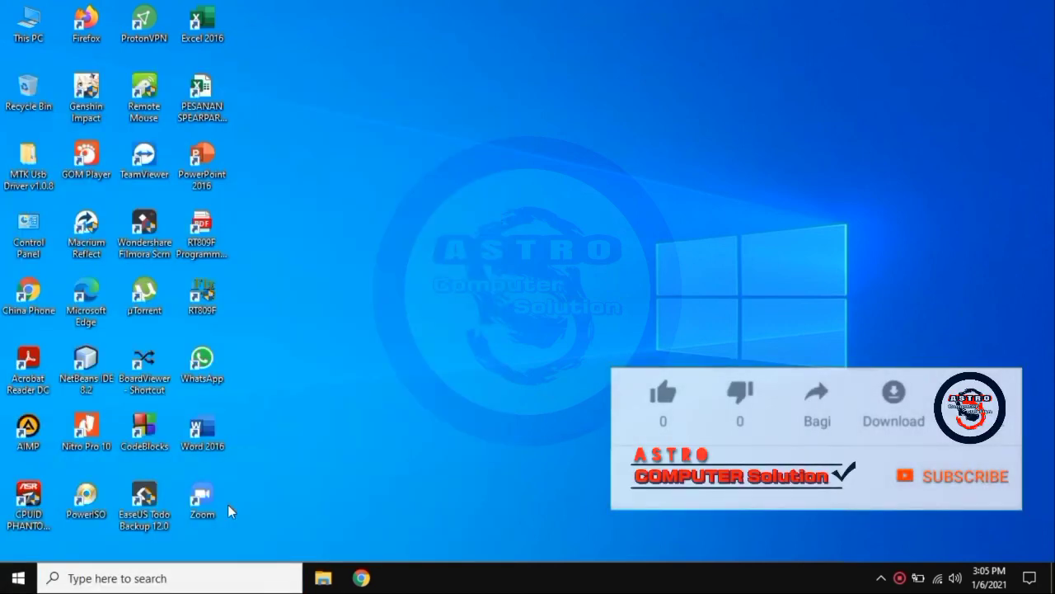